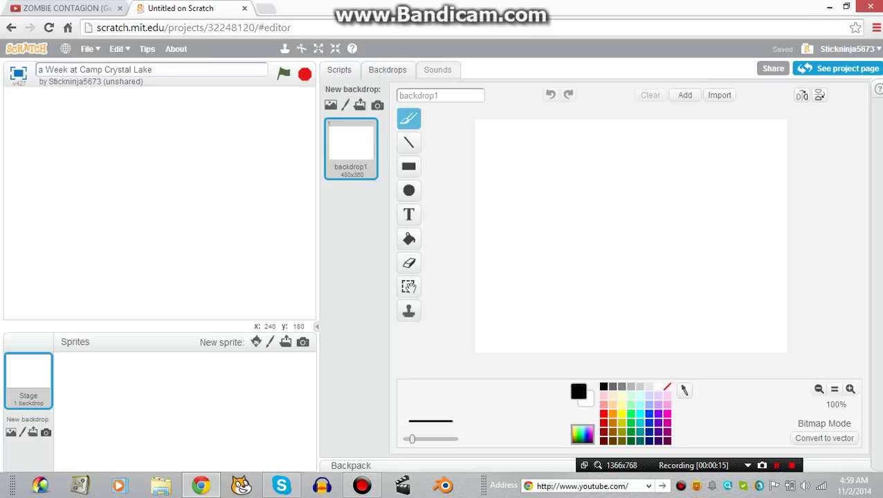
Rename the backdrop to "Main Title.1"
click(449, 95)
key(BackSpace)
key(BackSpace)
key(BackSpace)
key(BackSpace)
key(BackSpace)
key(BackSpace)
key(BackSpace)
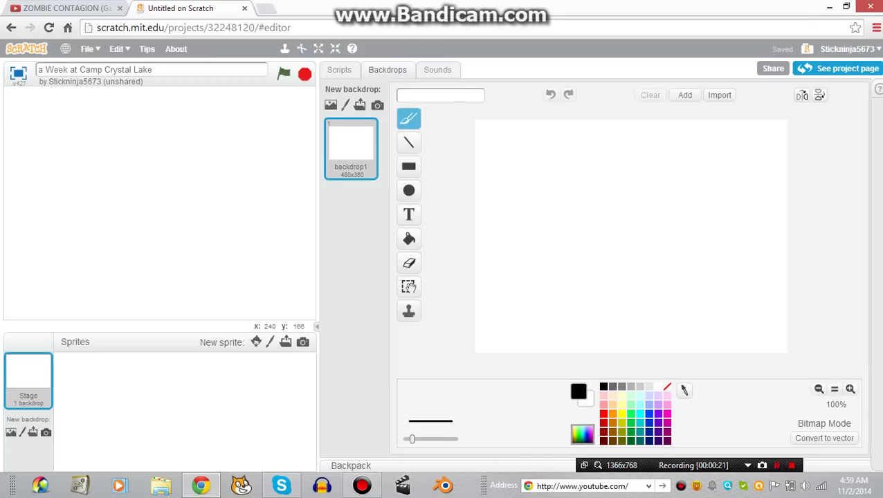
text(Main Title 1)
key(BackSpace)
text(e.1)
click(445, 116)
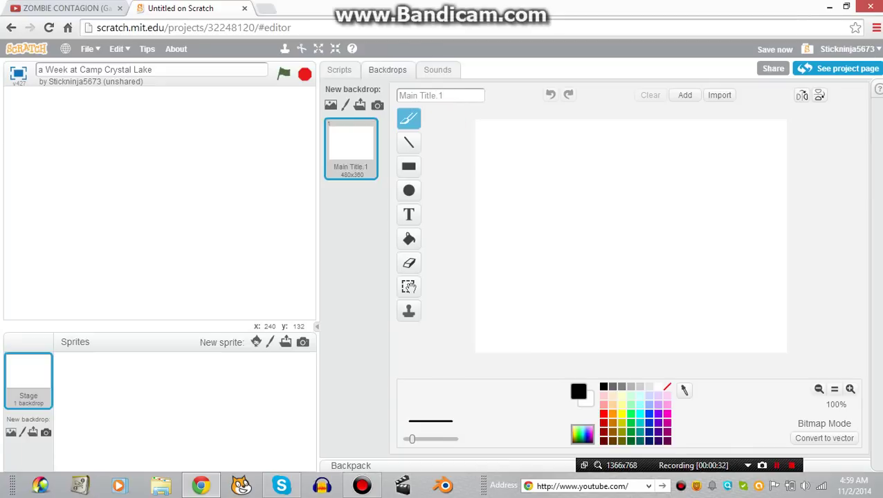
Fill the whole backdrop with solid dark gray
click(410, 239)
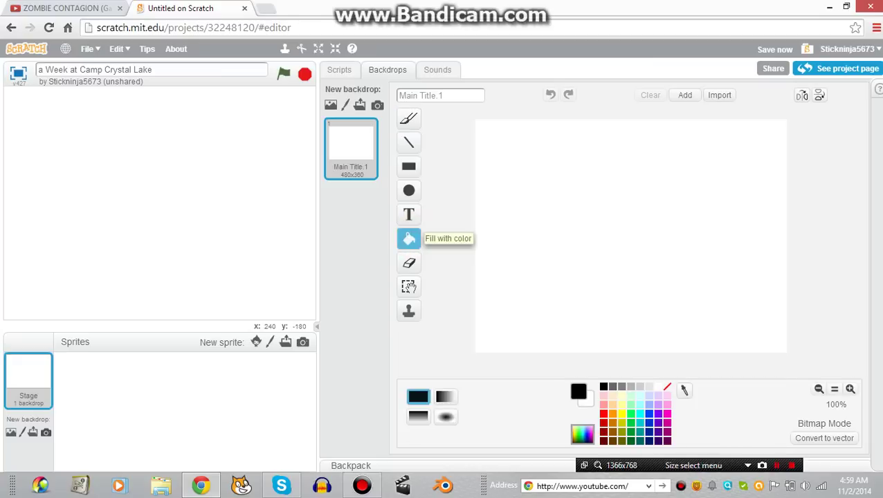
click(612, 386)
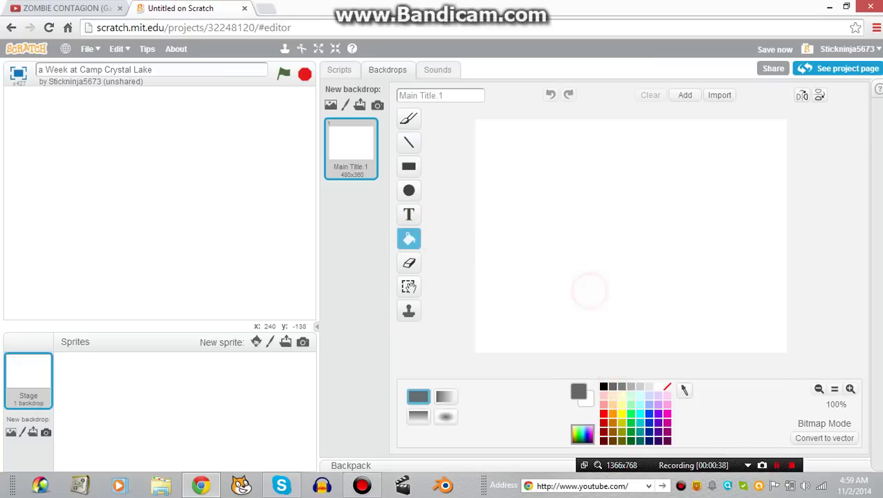
click(589, 291)
Add the black Helvetica title "a Week at Camp Crystal Lake" on three lines in the backdrop's upper-left area, breaking after "at" and "Crystal"
click(408, 214)
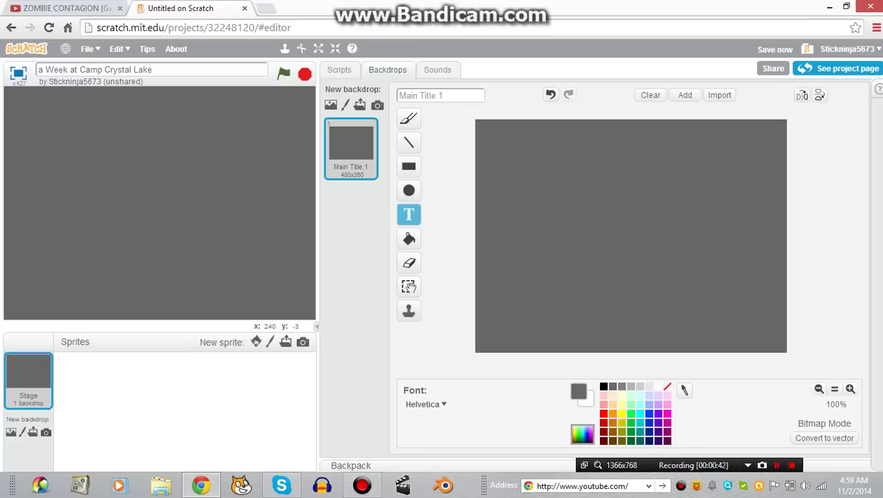
click(421, 213)
click(604, 386)
click(491, 181)
click(496, 163)
click(496, 152)
click(498, 144)
click(496, 138)
text(a)
key(BackSpace)
click(493, 132)
click(496, 135)
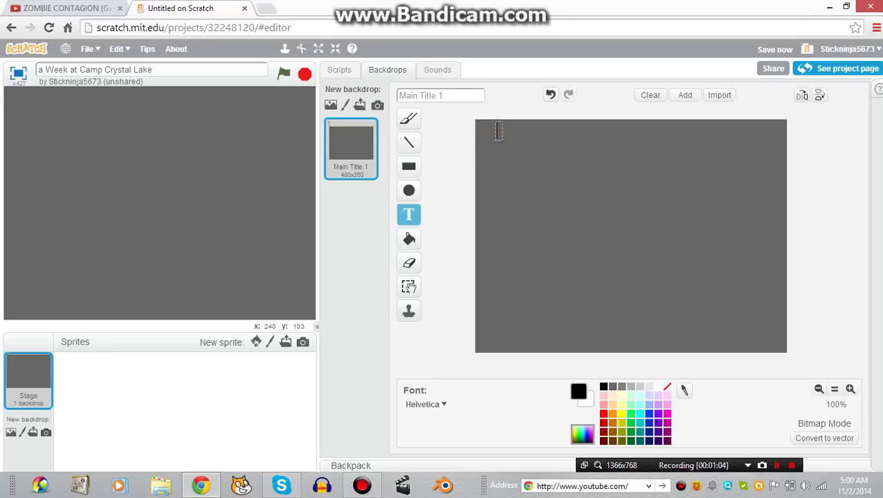
click(499, 136)
click(502, 136)
text(a Week at)
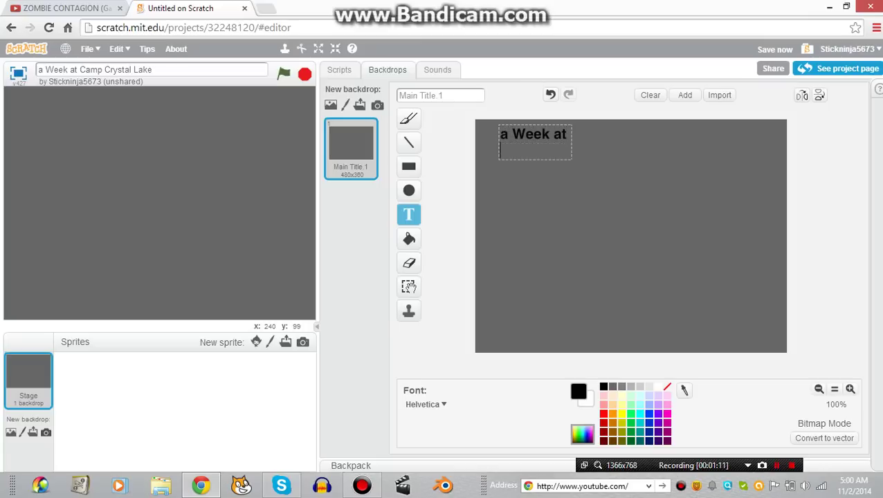
text( Camp C)
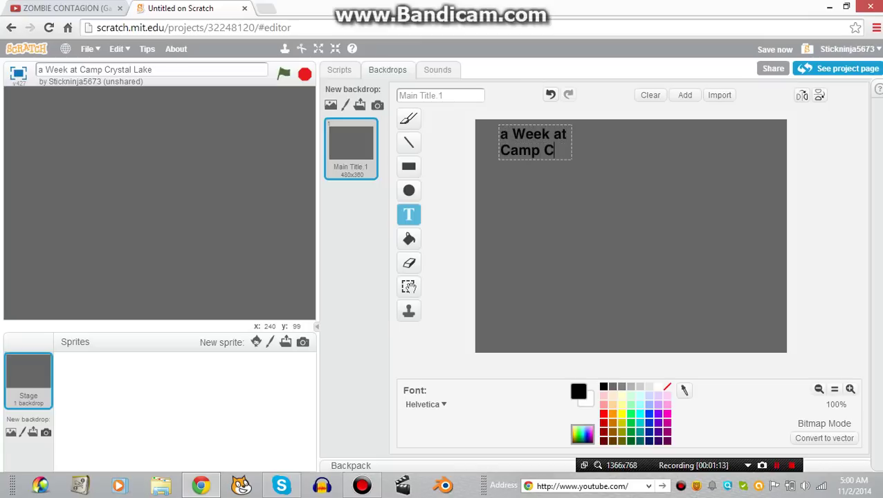
text(rystal)
key(Return)
text(Lake)
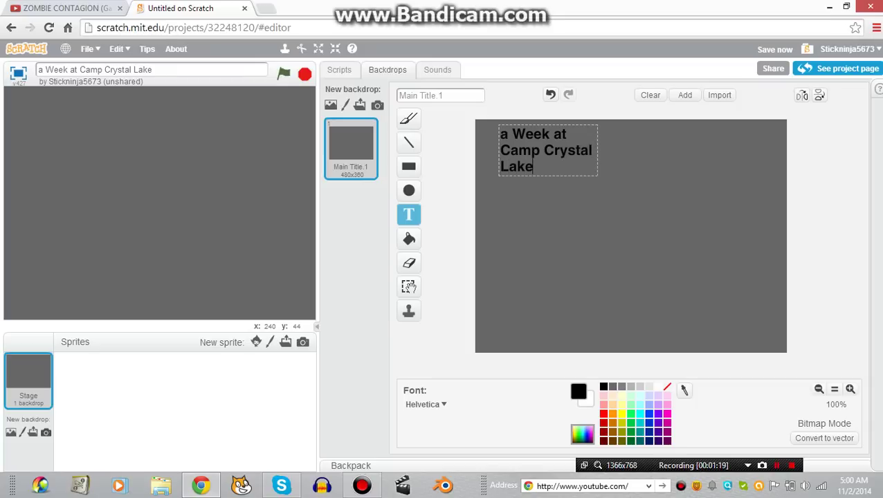
click(408, 167)
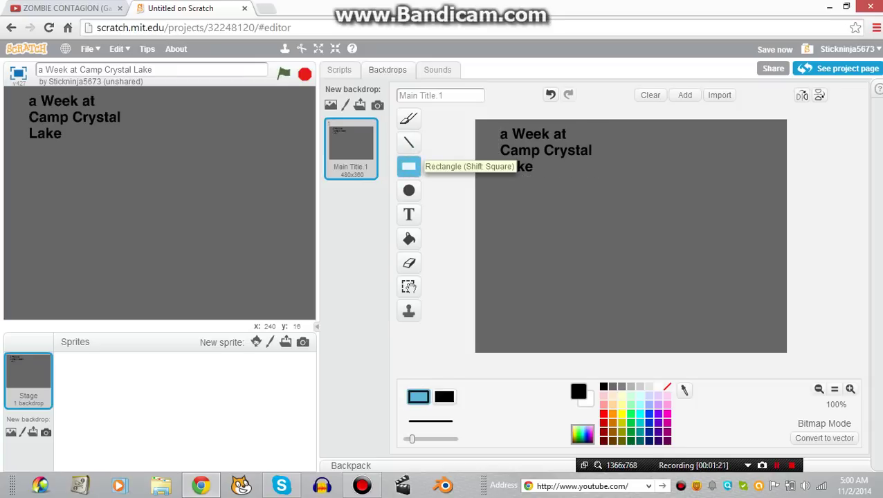
click(408, 215)
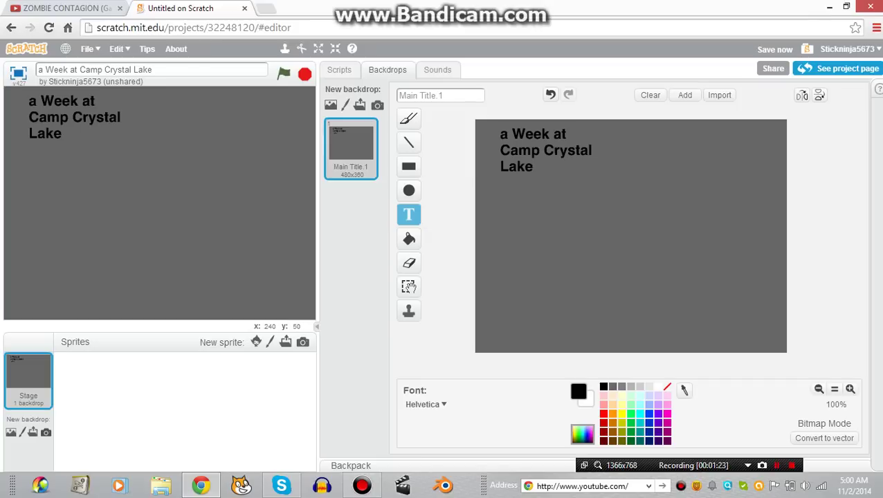
click(528, 163)
click(488, 122)
click(496, 125)
click(511, 141)
click(515, 139)
click(512, 153)
click(408, 119)
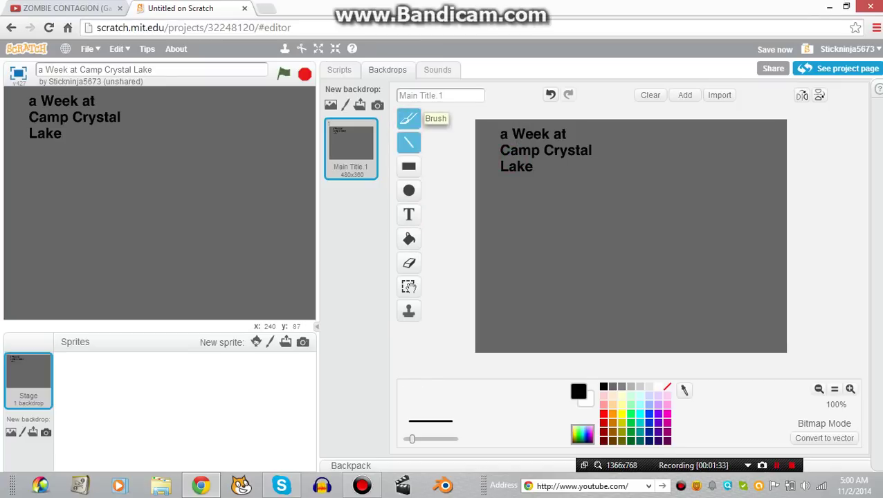
Draw a large filled black circle in the lower-right part of the backdrop as the character's head
click(408, 191)
click(444, 397)
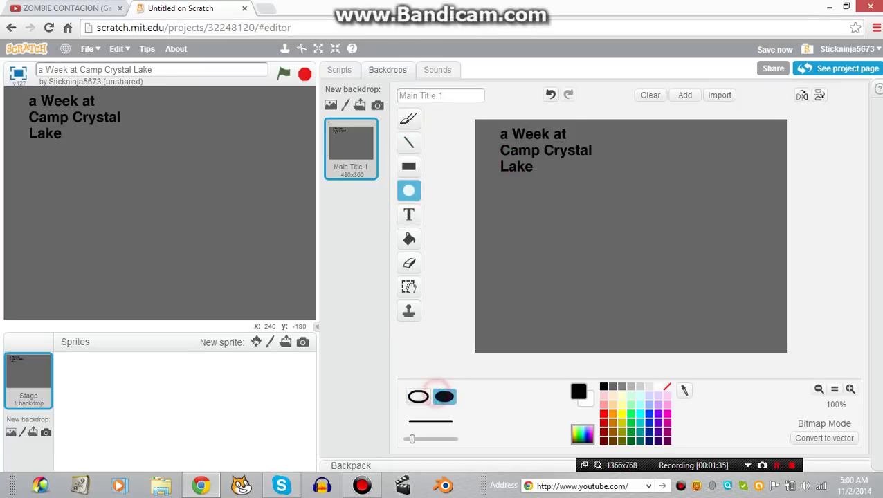
mouse_move(678, 203)
mouse_down()
mouse_move(707, 269)
mouse_move(778, 308)
mouse_up()
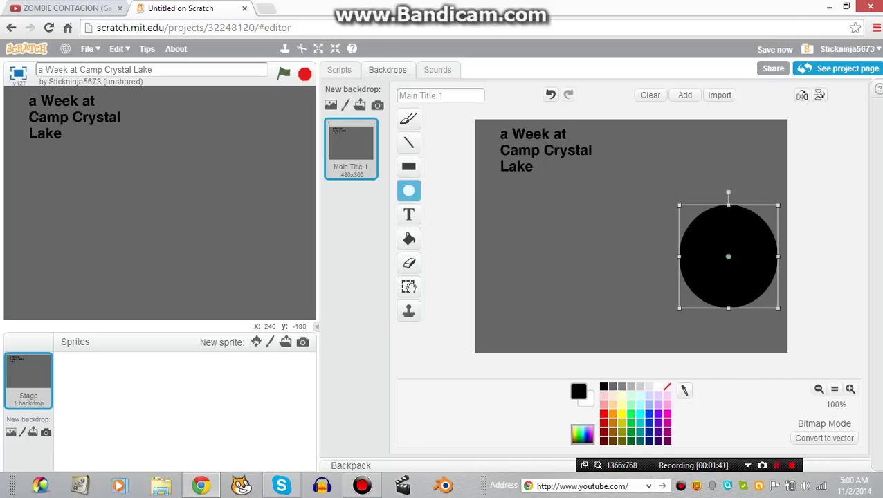
Paint two dot eyes on the black head with a thicker brush, the left one light gray and the right one red
click(412, 117)
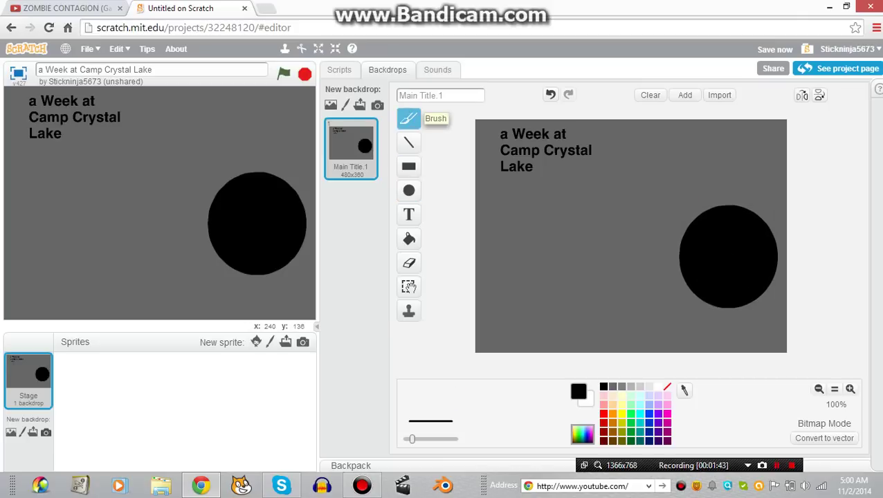
click(647, 387)
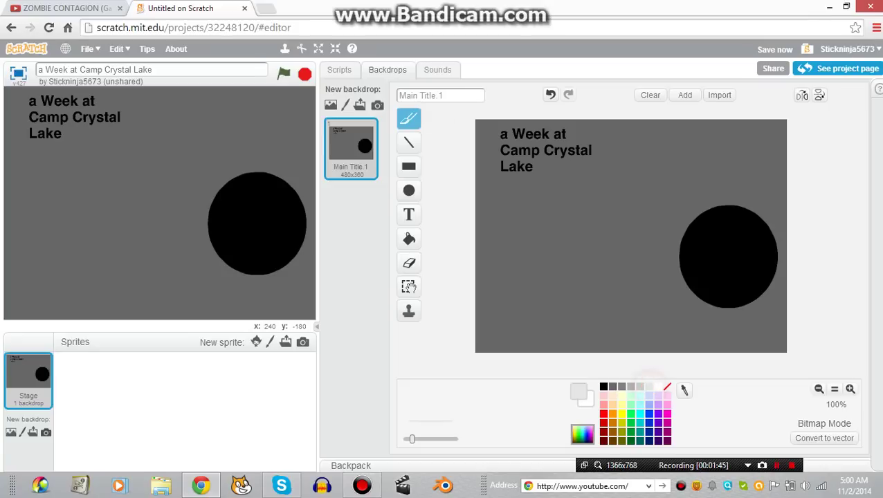
mouse_move(412, 439)
mouse_down()
mouse_move(456, 439)
mouse_move(424, 438)
mouse_move(443, 439)
mouse_up()
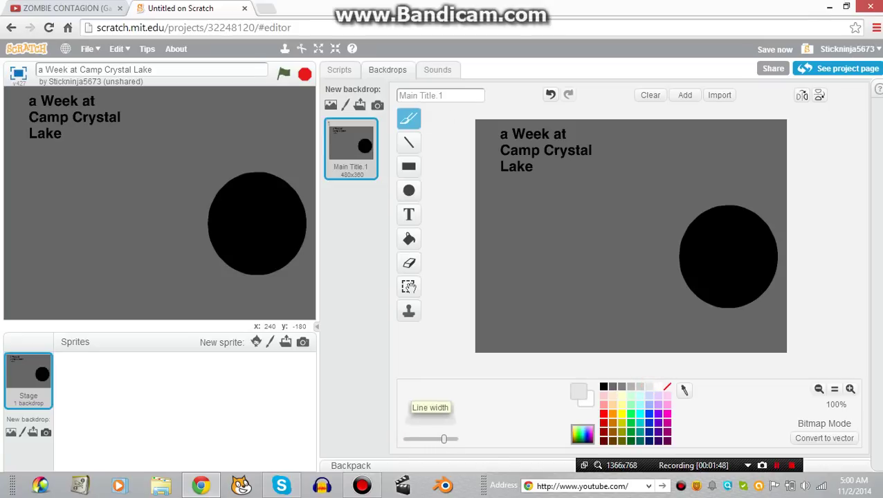
click(701, 244)
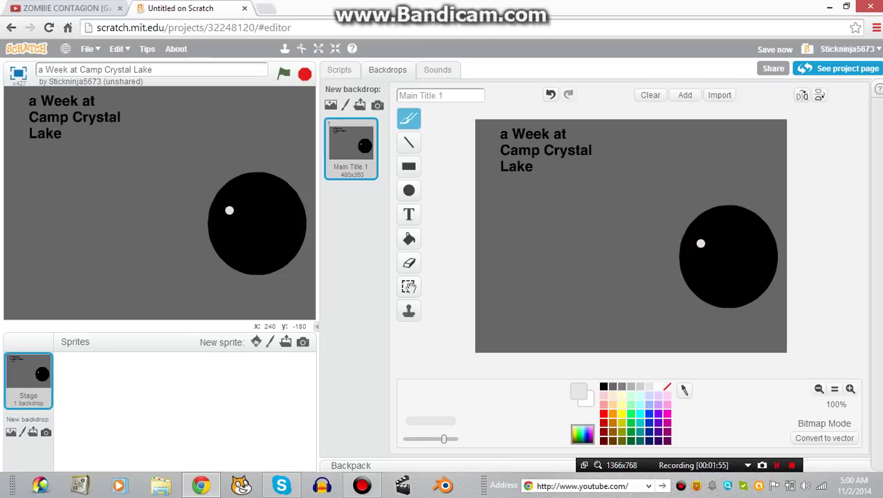
click(604, 414)
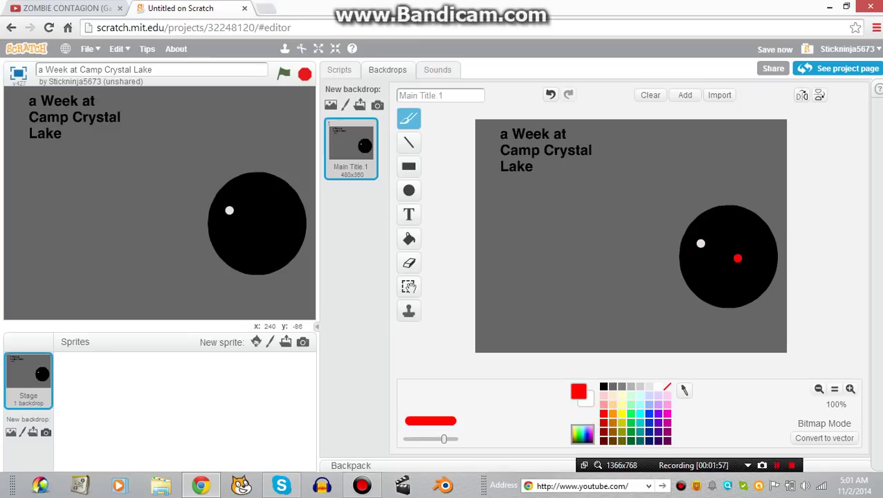
click(754, 245)
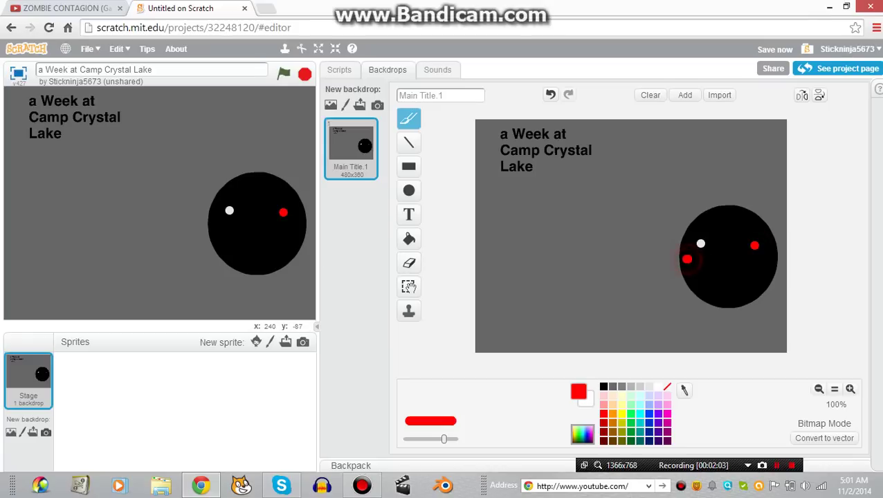
Paint a curved smile across the head, with the left half in red and the right half in white
mouse_move(686, 259)
mouse_down()
mouse_move(701, 288)
mouse_move(732, 289)
mouse_up()
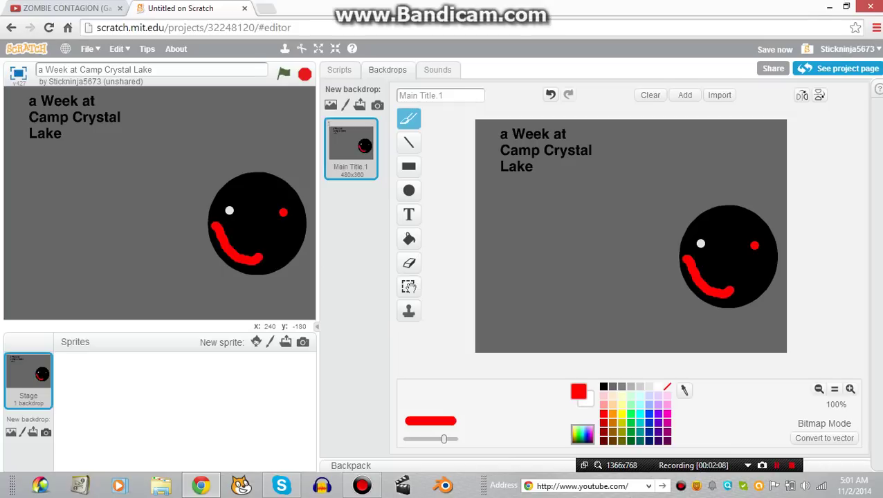
click(648, 387)
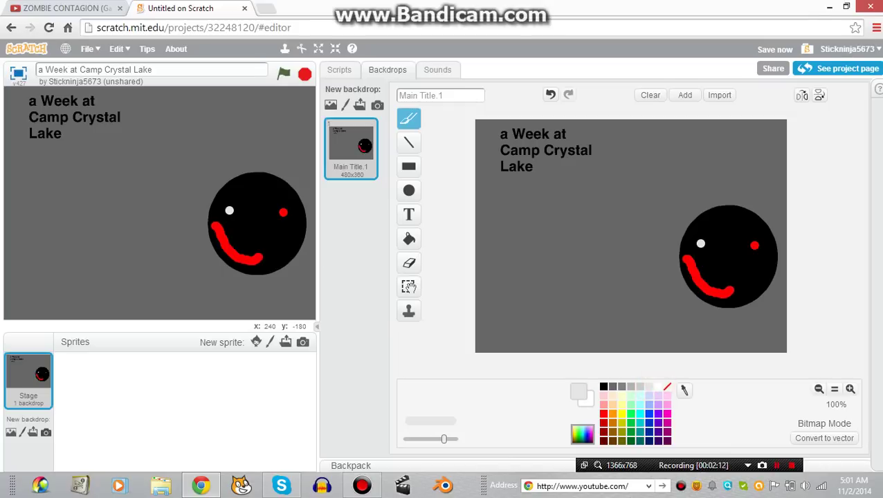
click(657, 386)
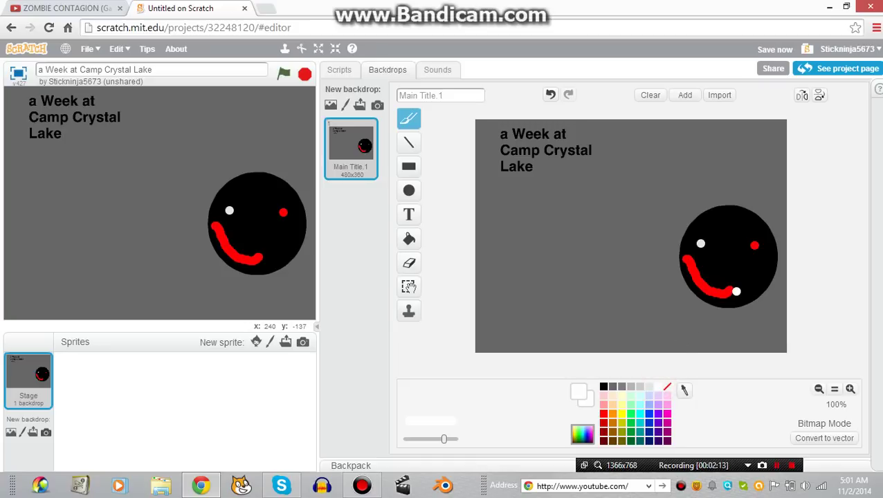
drag(730, 290, 756, 262)
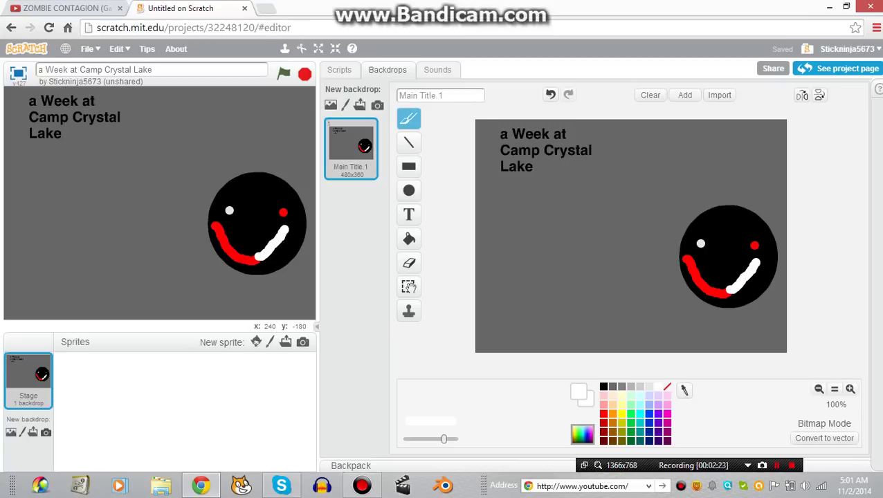
Paint a thick black body from the bottom of the head down to the lower edge of the backdrop
click(603, 386)
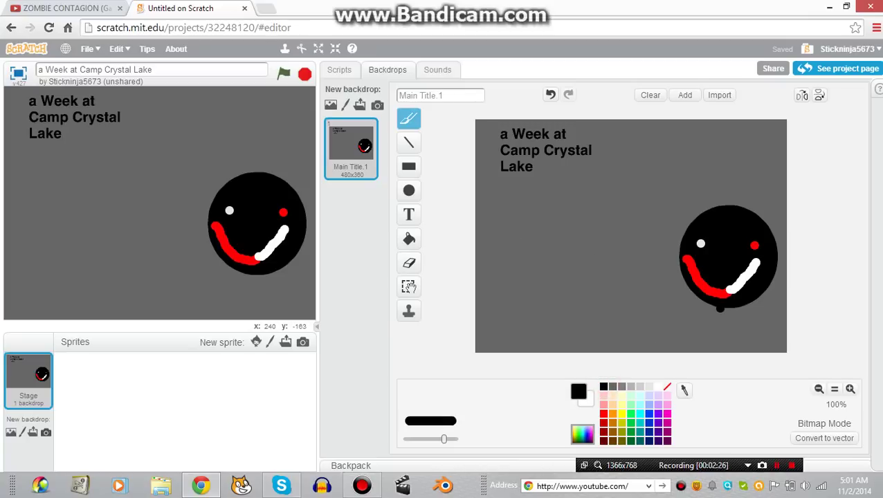
mouse_move(720, 309)
mouse_down()
mouse_move(718, 351)
mouse_move(742, 330)
mouse_move(727, 306)
mouse_move(726, 343)
mouse_move(732, 313)
mouse_move(730, 337)
mouse_up()
click(743, 351)
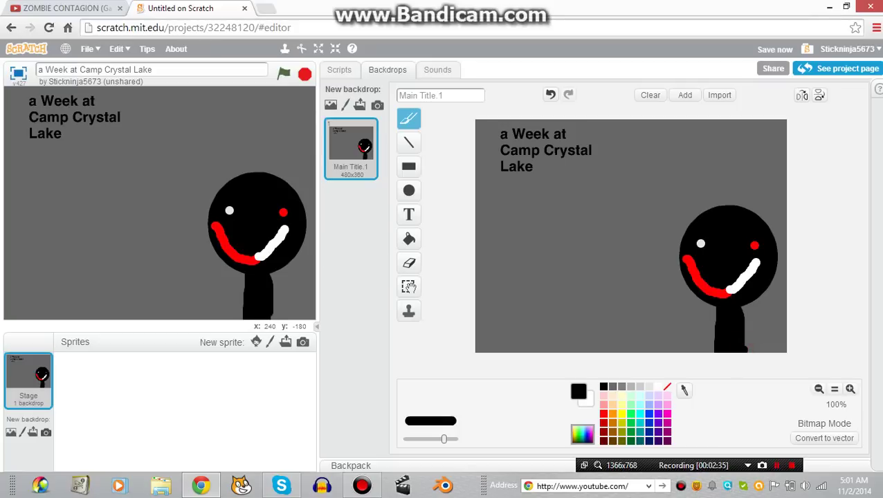
Paint a raised black arm on the body's left side and put a light gray dot at its end as the hand
mouse_move(726, 322)
mouse_down()
mouse_move(674, 306)
mouse_move(658, 285)
mouse_up()
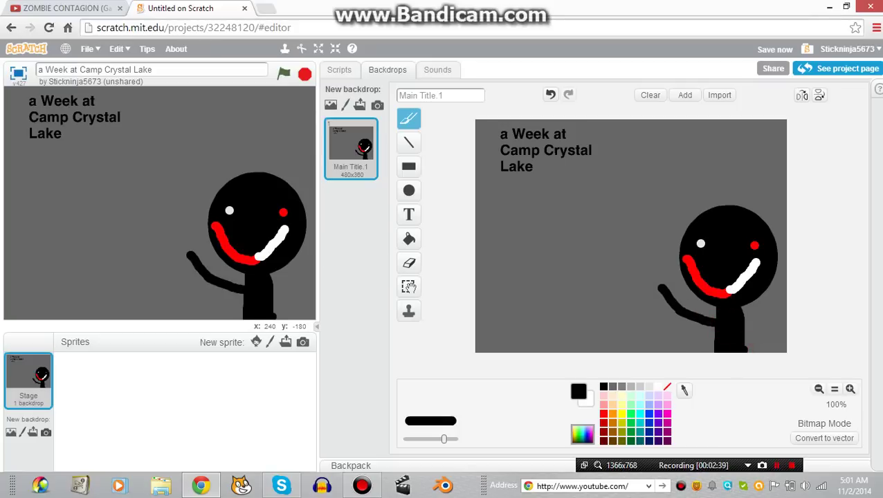
click(648, 386)
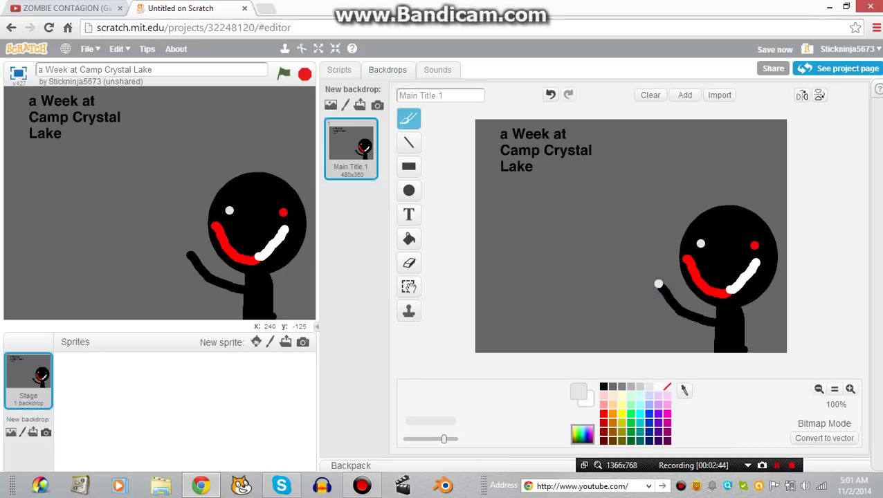
click(659, 284)
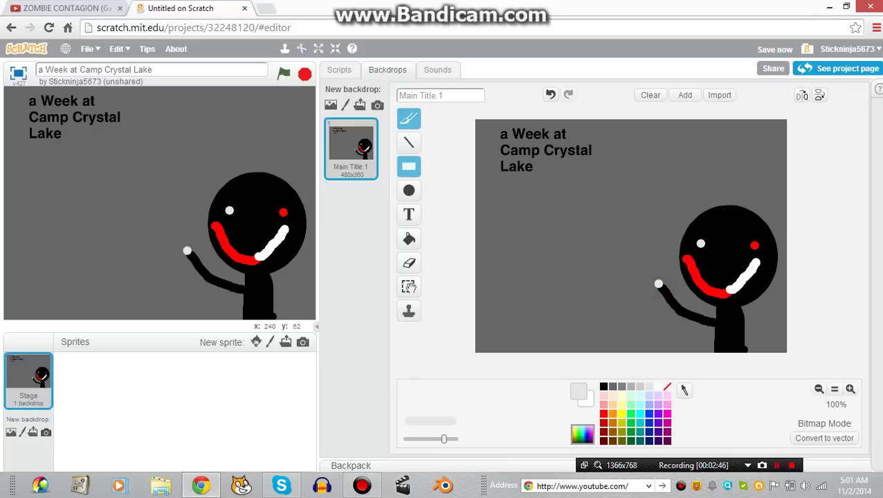
Draw a slanted knife at the hand with thick straight lines, using medium gray for the handle and light gray for the blade
click(408, 142)
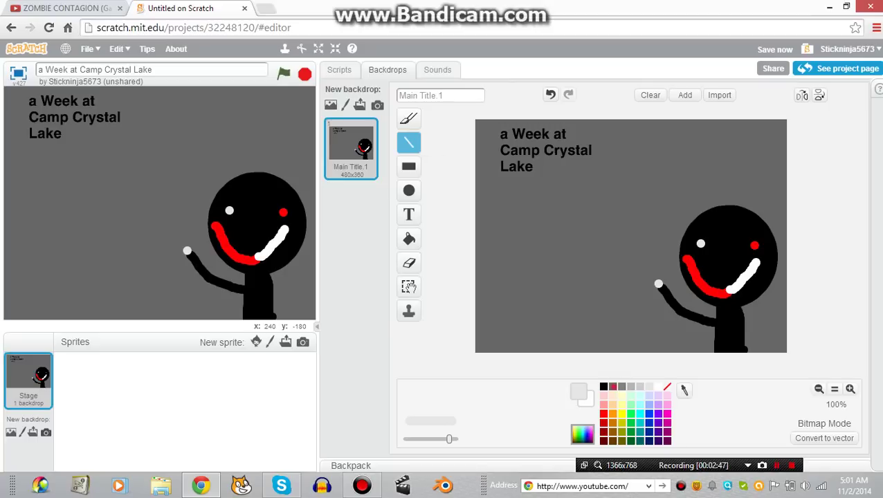
click(613, 386)
click(621, 386)
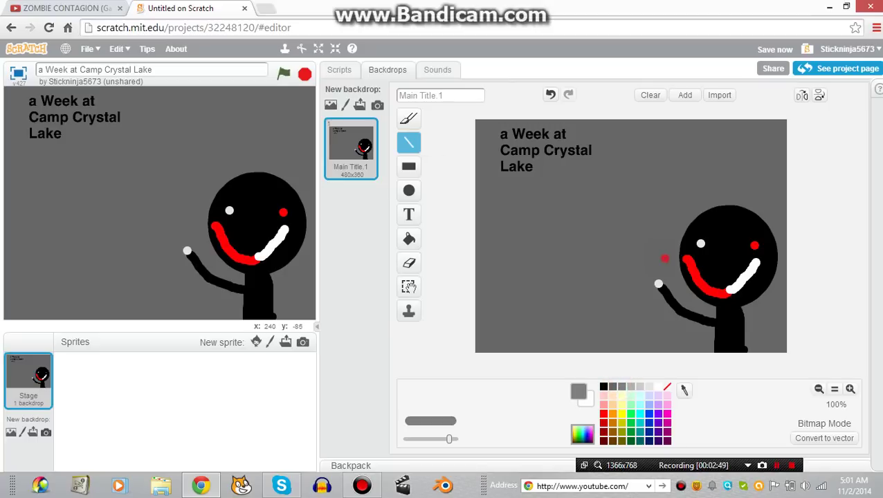
mouse_move(665, 257)
mouse_down()
mouse_move(637, 311)
mouse_move(658, 284)
mouse_move(648, 291)
mouse_up()
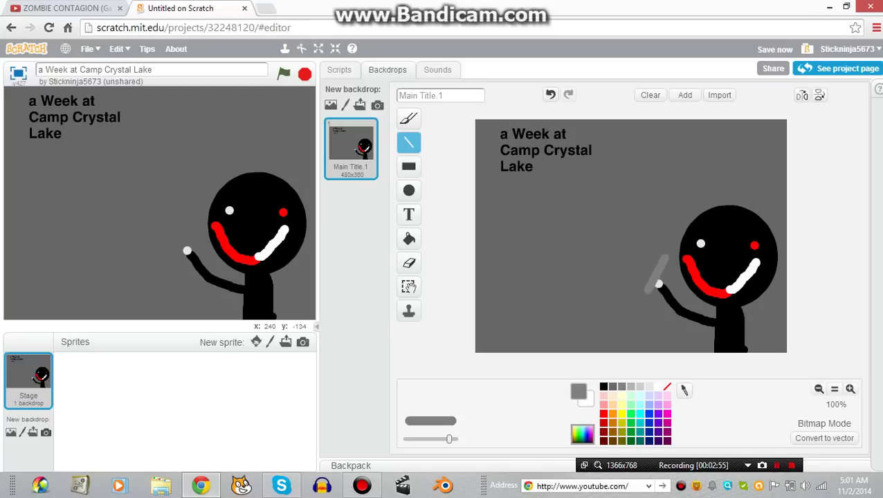
click(649, 386)
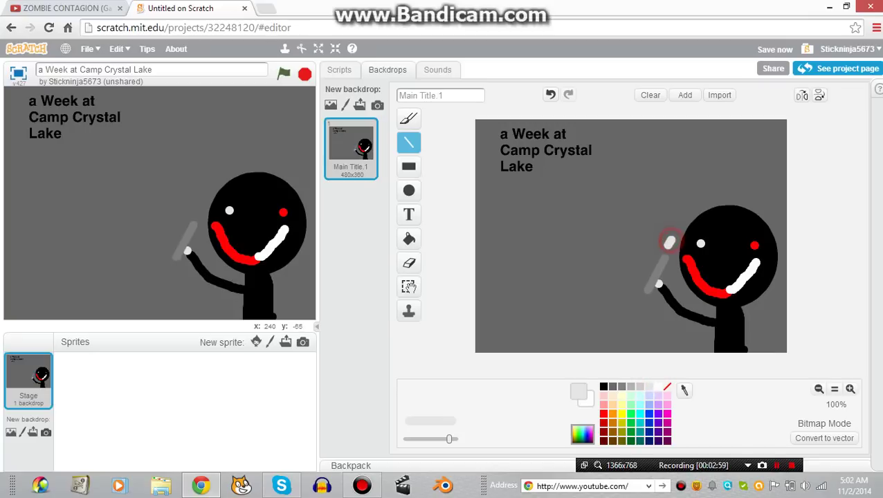
drag(670, 240, 657, 272)
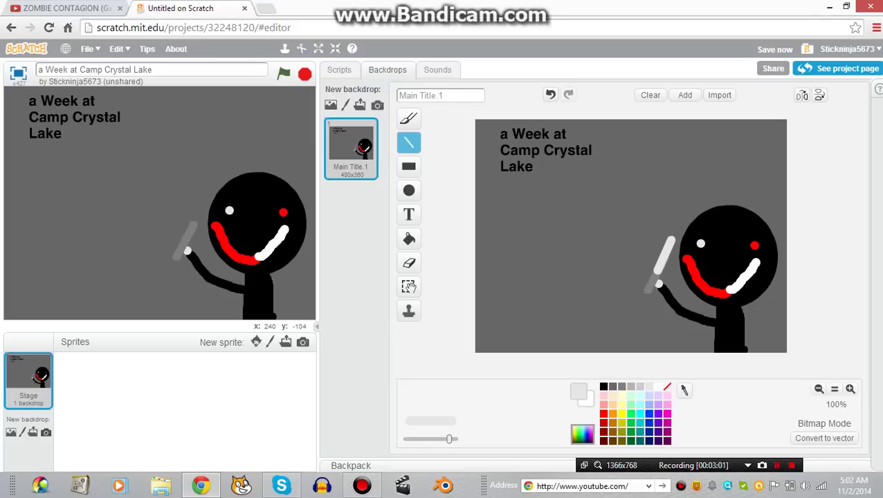
click(408, 118)
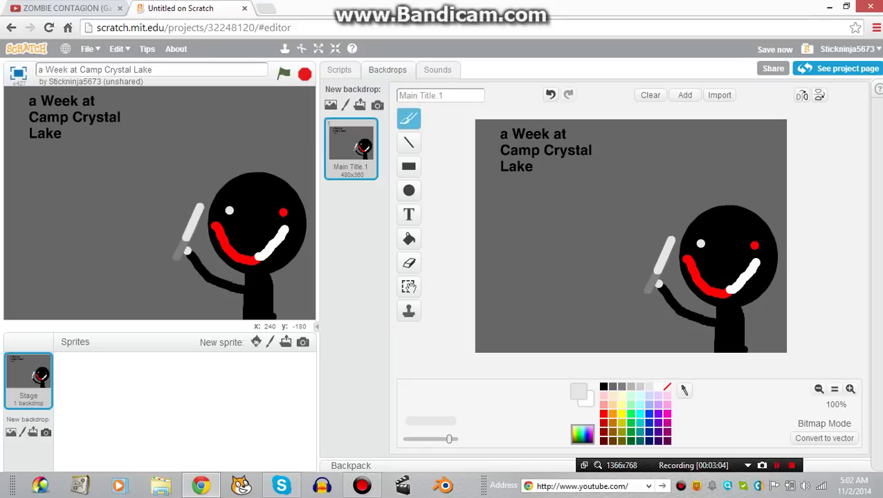
Paint a narrow red streak down the middle of the knife blade, using a thinner brush
click(604, 414)
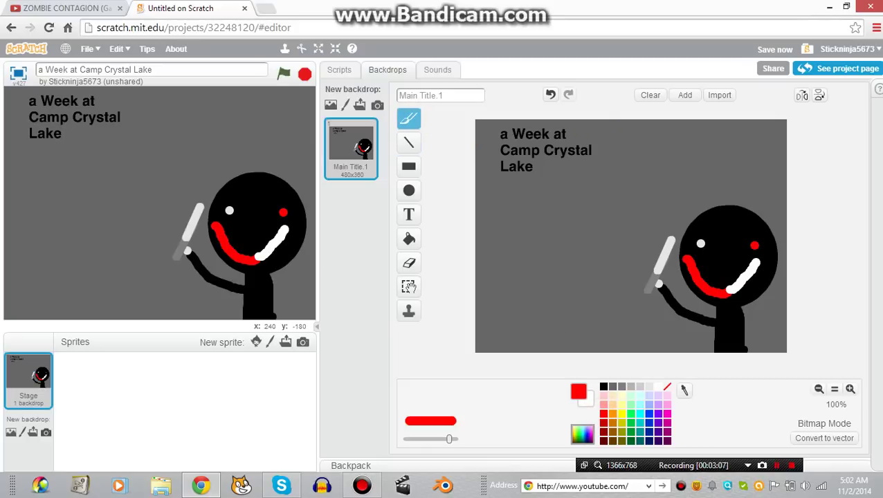
click(851, 389)
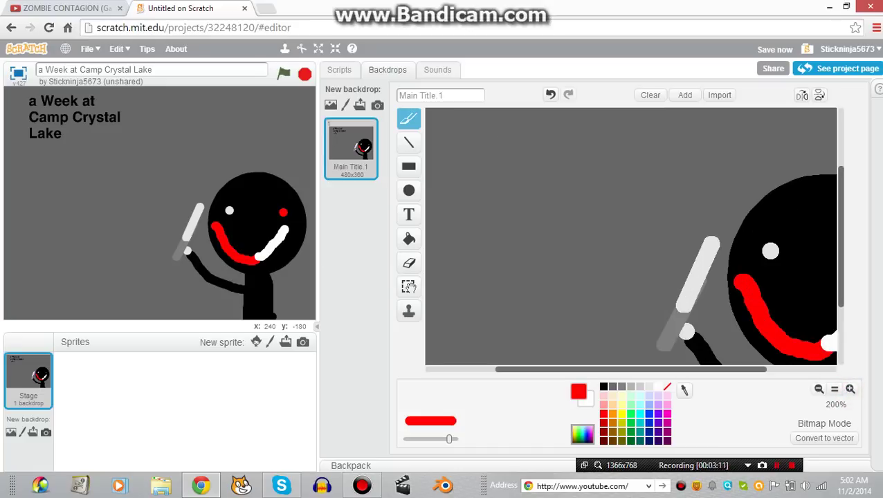
drag(450, 438, 424, 438)
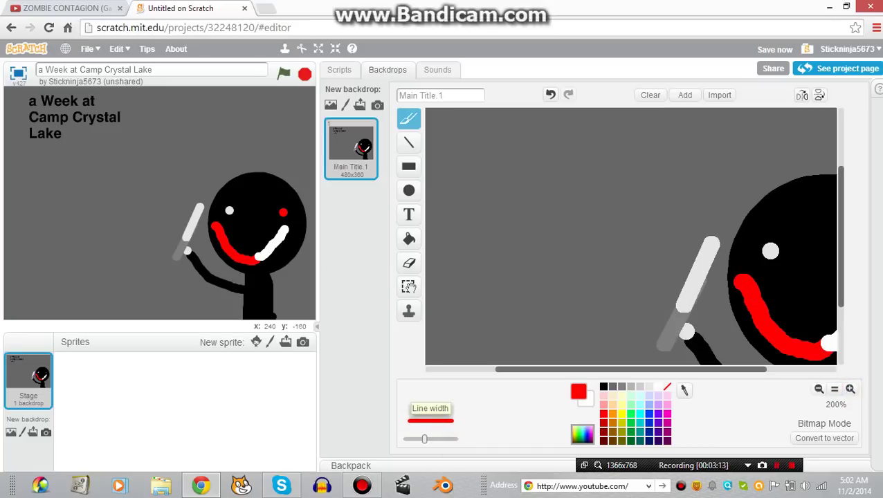
drag(706, 251, 681, 312)
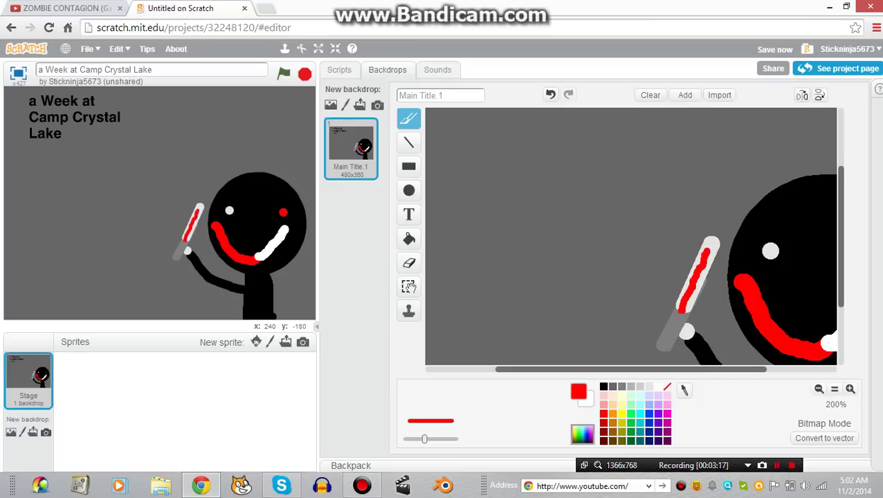
click(819, 389)
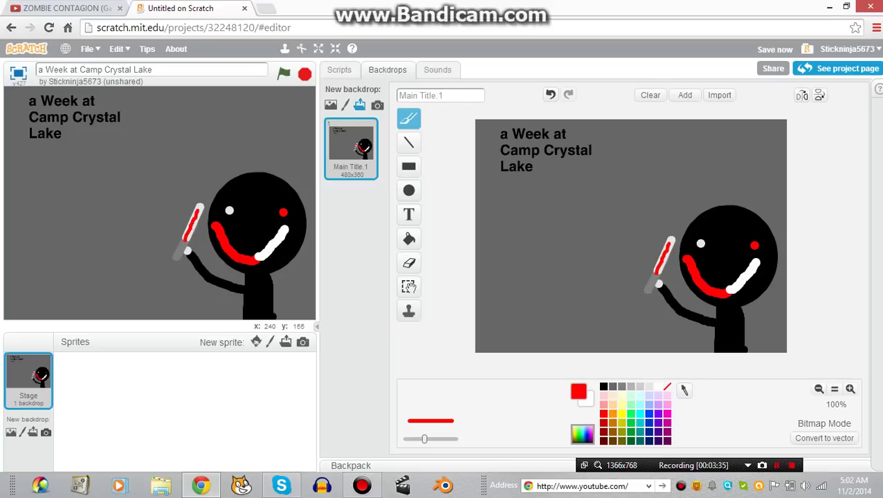
Create a second blank backdrop and fill it entirely with solid dark gray
click(345, 105)
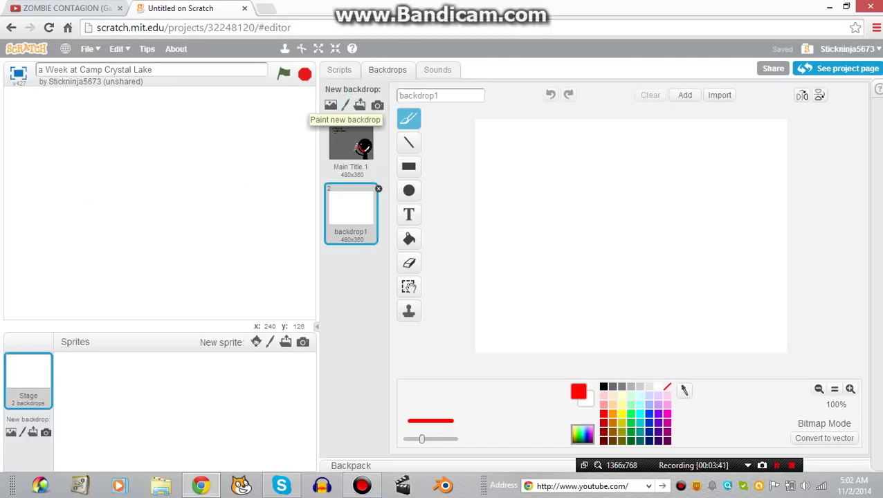
click(409, 142)
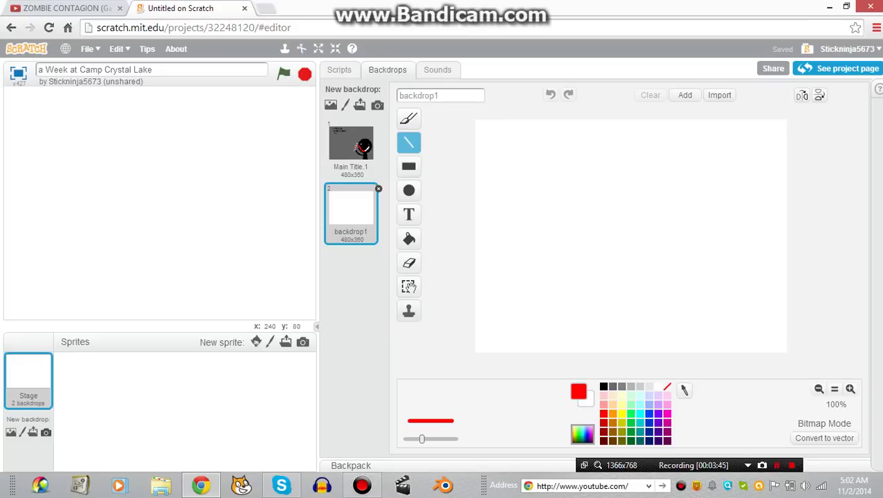
click(408, 239)
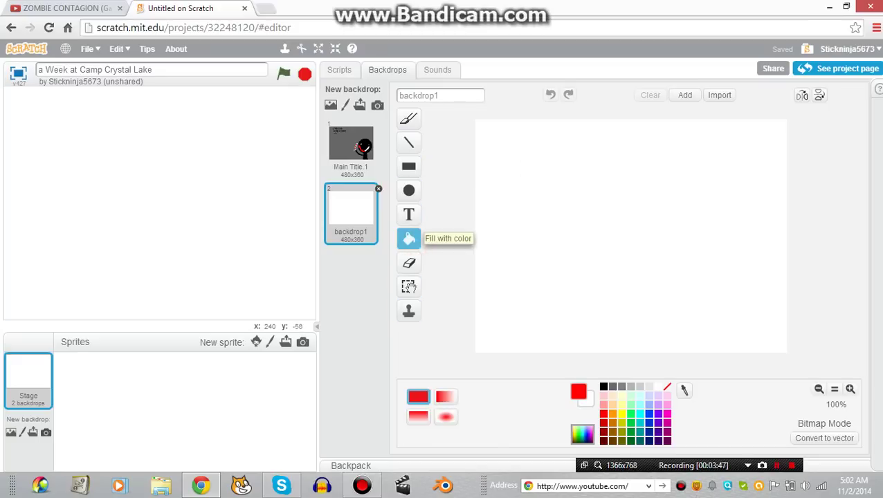
click(613, 386)
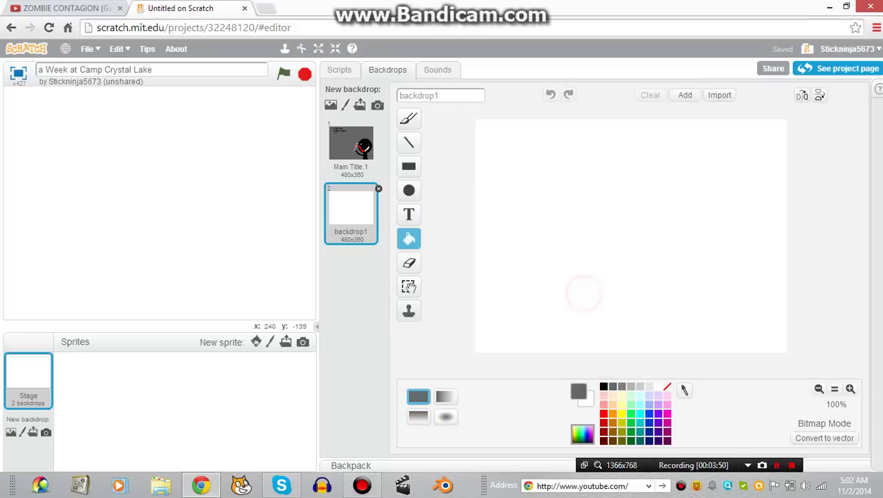
click(582, 293)
Draw black perspective lines running from the four corners of the backdrop to the ends of a short horizontal line near the center
click(408, 166)
click(408, 142)
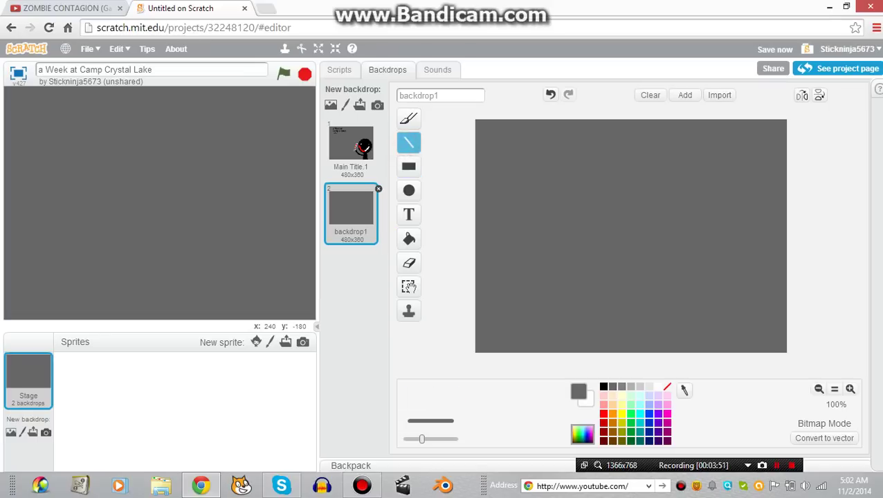
click(604, 386)
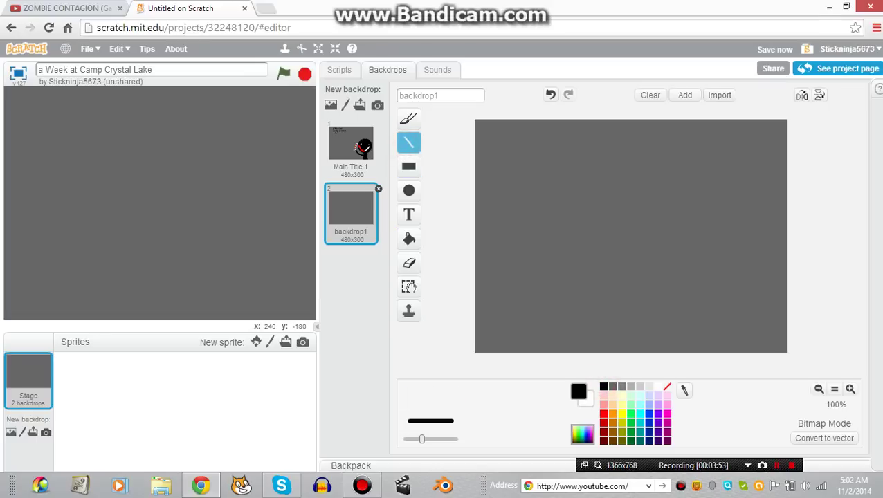
drag(475, 350, 787, 351)
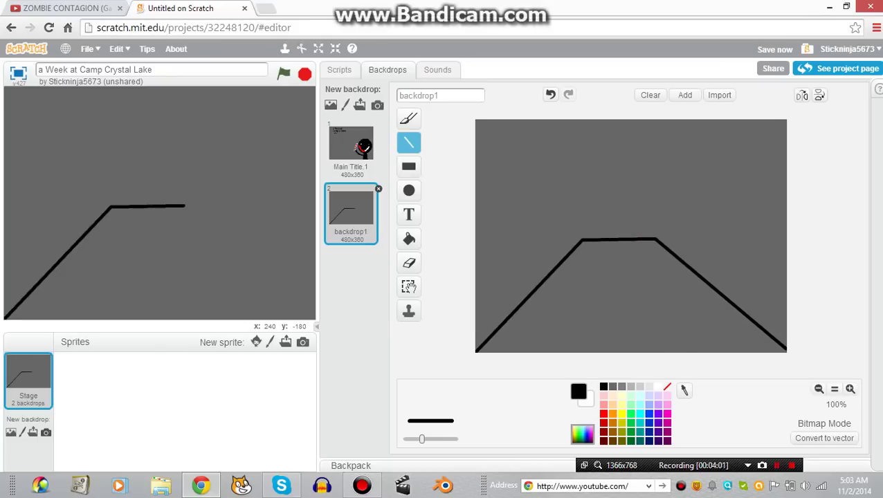
drag(655, 239, 784, 121)
drag(582, 241, 475, 121)
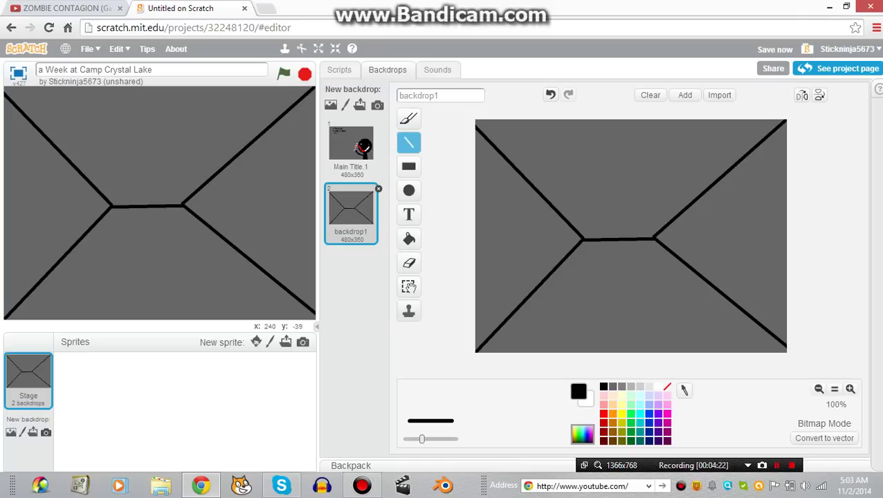
Draw a brown signboard above the short center line, made of two short vertical posts and a wide filled rectangle
click(613, 432)
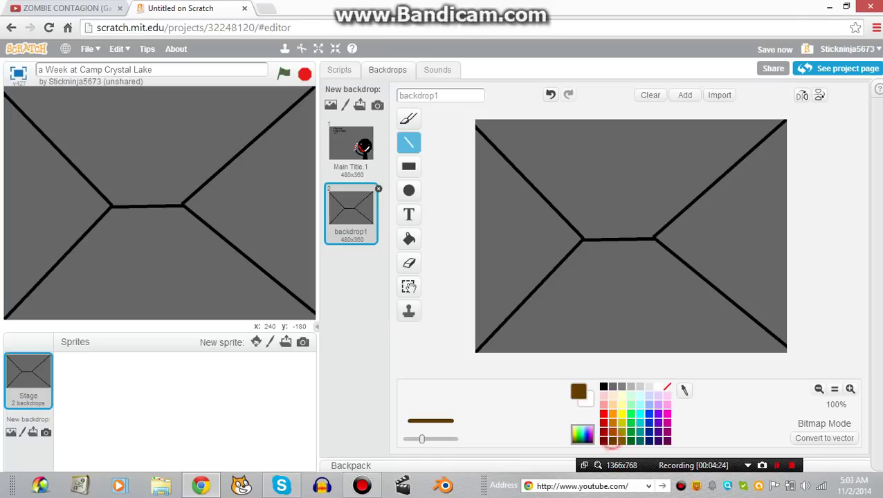
drag(584, 204, 583, 240)
drag(646, 205, 646, 240)
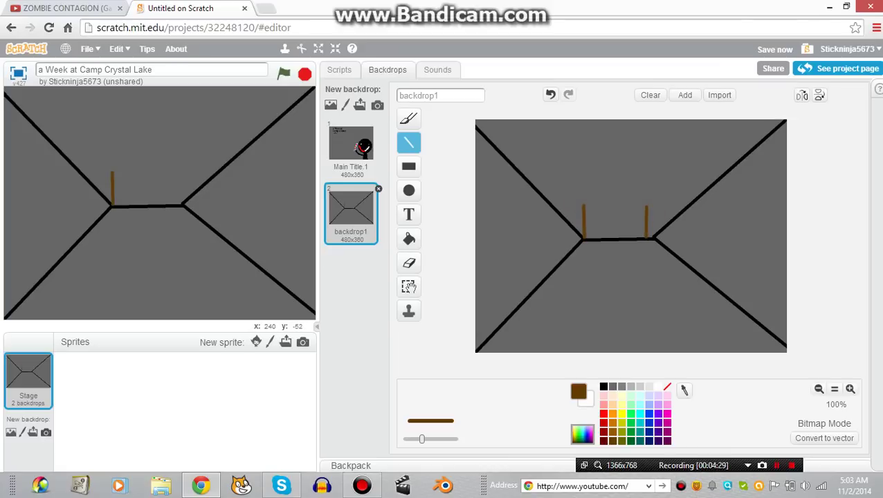
click(408, 166)
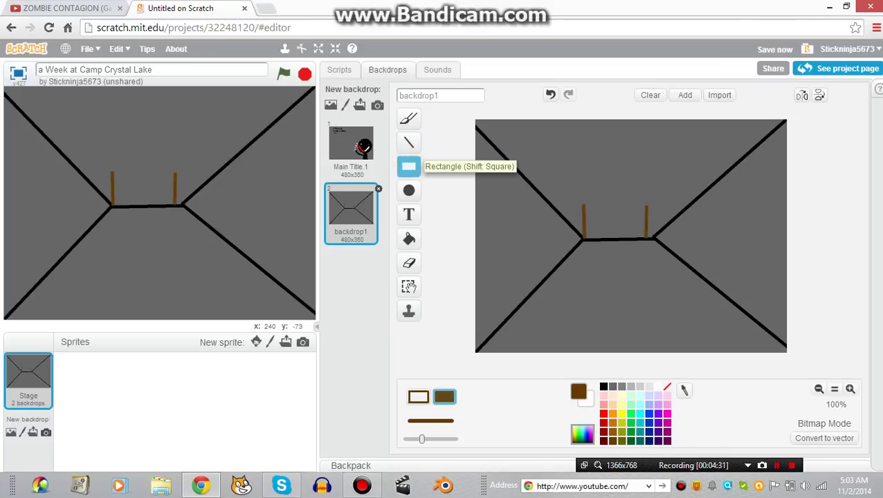
drag(566, 180, 671, 221)
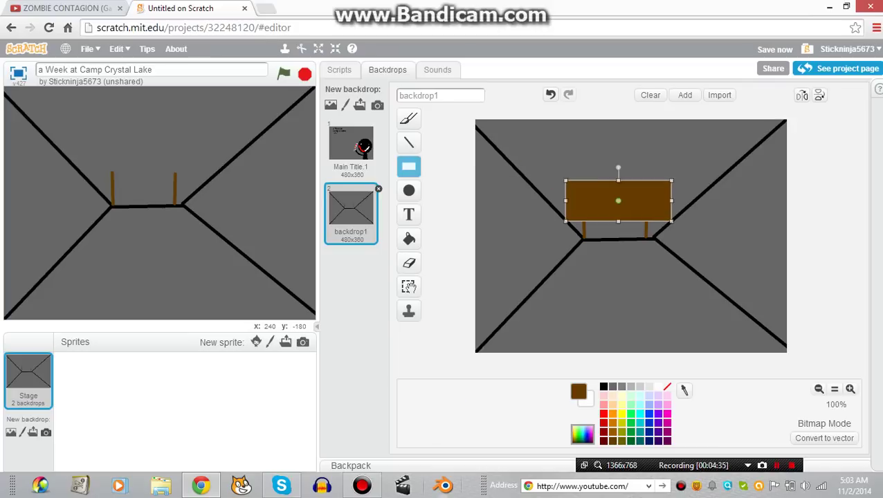
click(613, 386)
click(621, 387)
mouse_move(618, 201)
mouse_down()
mouse_move(625, 205)
mouse_move(616, 201)
mouse_up()
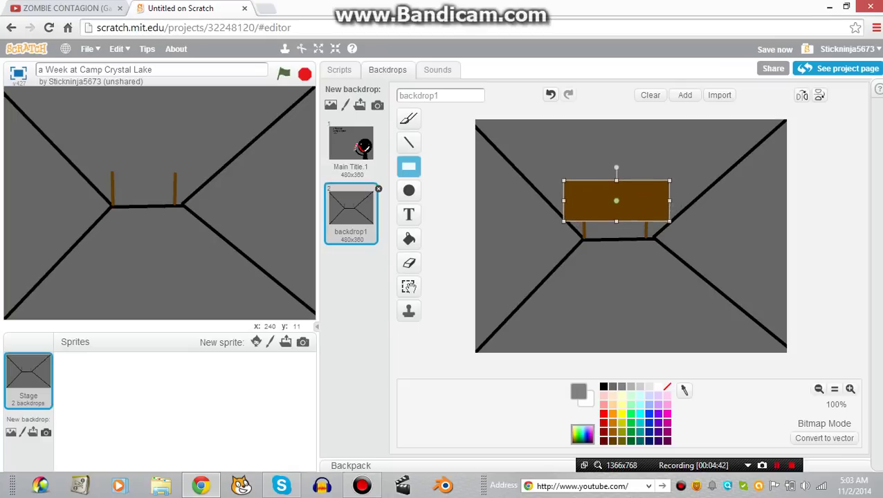
Add a small light gray filled square to the right part of the brown board and mark it with six black dots
click(409, 119)
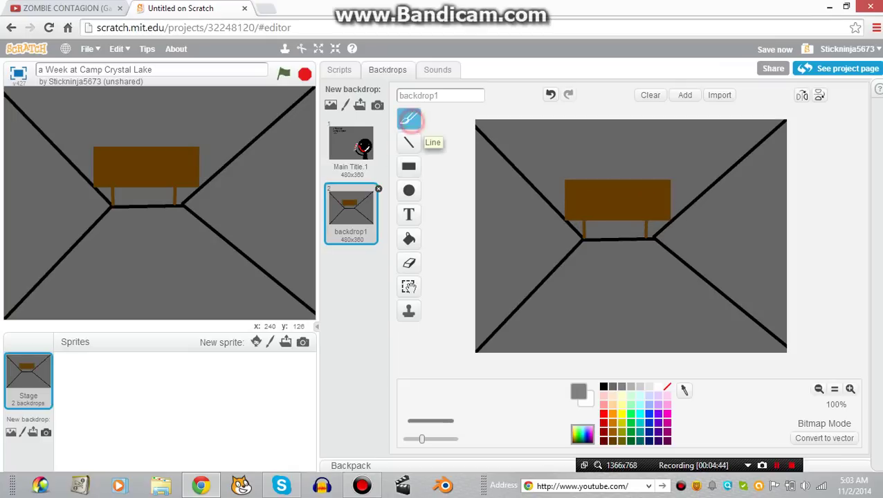
click(409, 142)
click(409, 166)
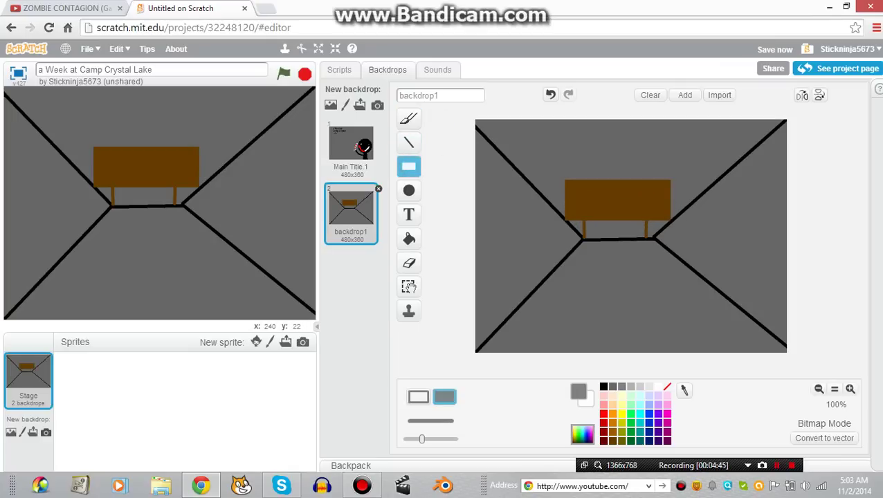
drag(624, 186, 649, 209)
click(409, 119)
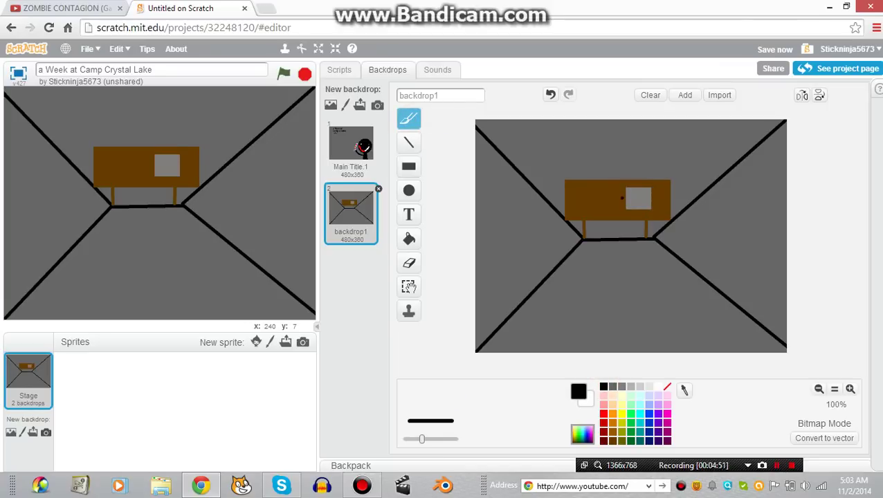
click(631, 195)
click(642, 194)
click(633, 202)
click(642, 202)
drag(632, 200, 646, 200)
click(353, 148)
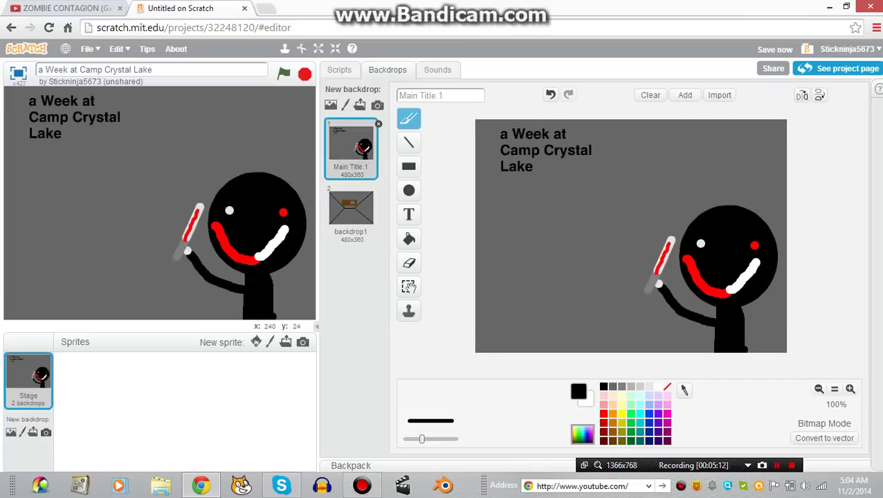
click(350, 207)
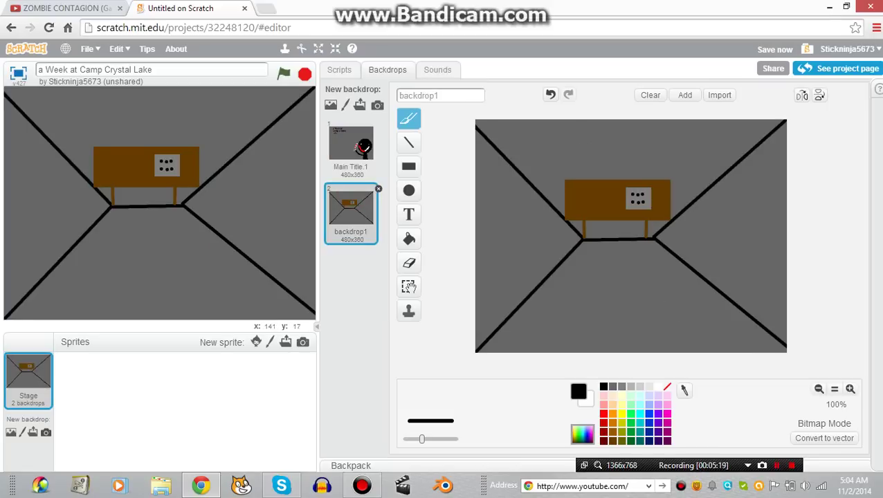
Draw a very thin black filled vertical rectangle along the middle of the second backdrop's left edge
click(408, 166)
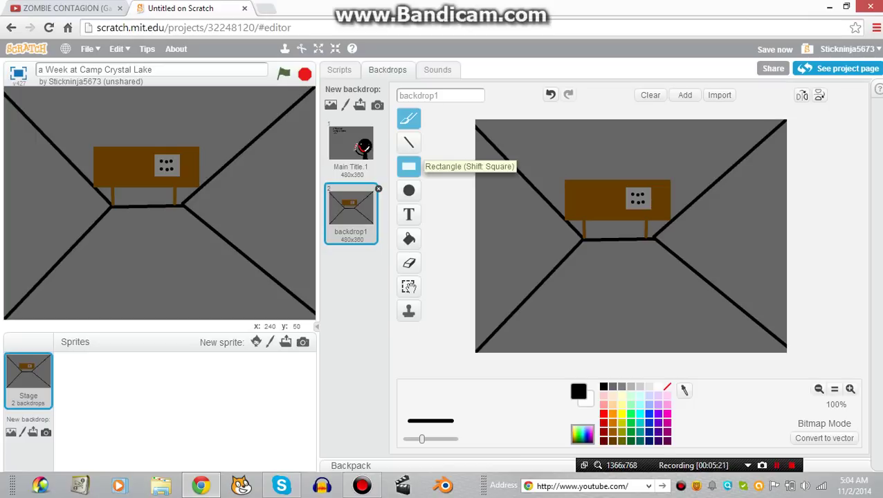
click(409, 166)
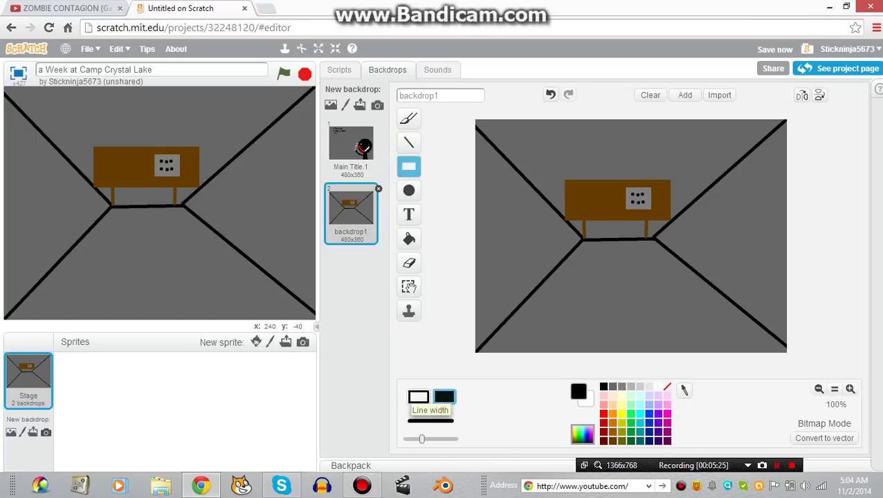
drag(475, 203, 475, 296)
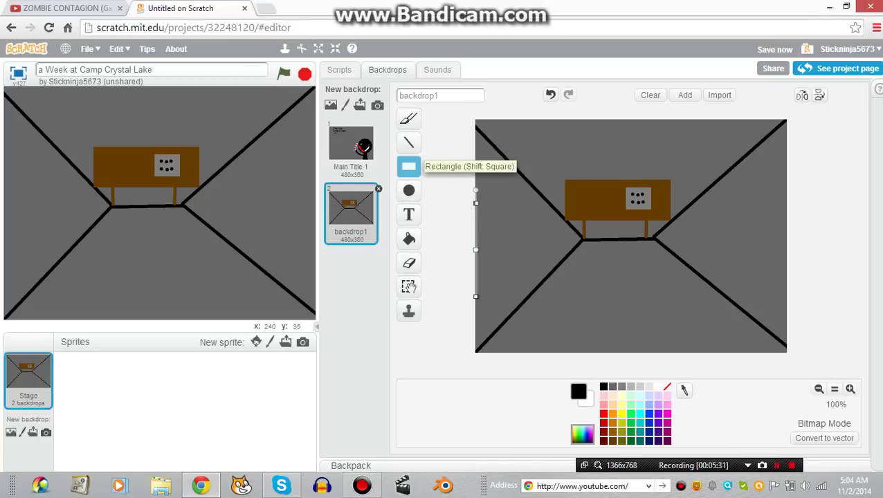
click(408, 239)
Draw a black diagonal line on each side wall, running from the lower perspective line up to the backdrop's outer edge
click(408, 239)
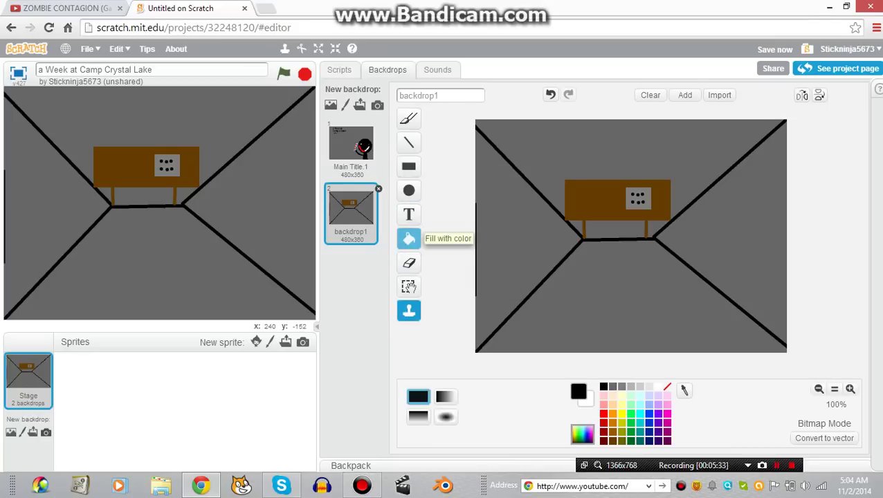
click(408, 120)
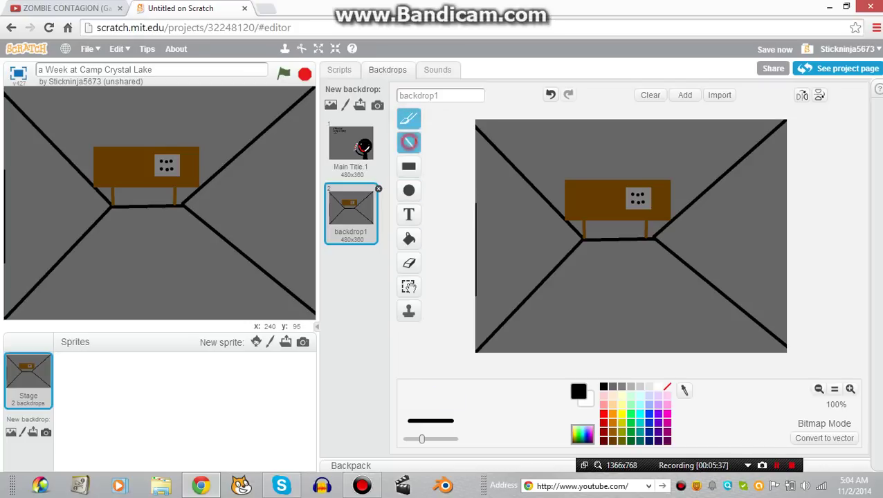
click(408, 142)
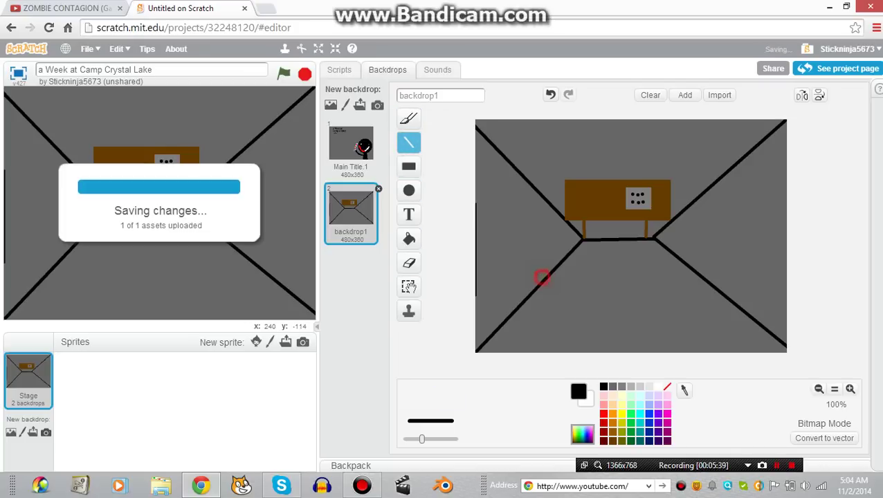
drag(542, 276, 476, 193)
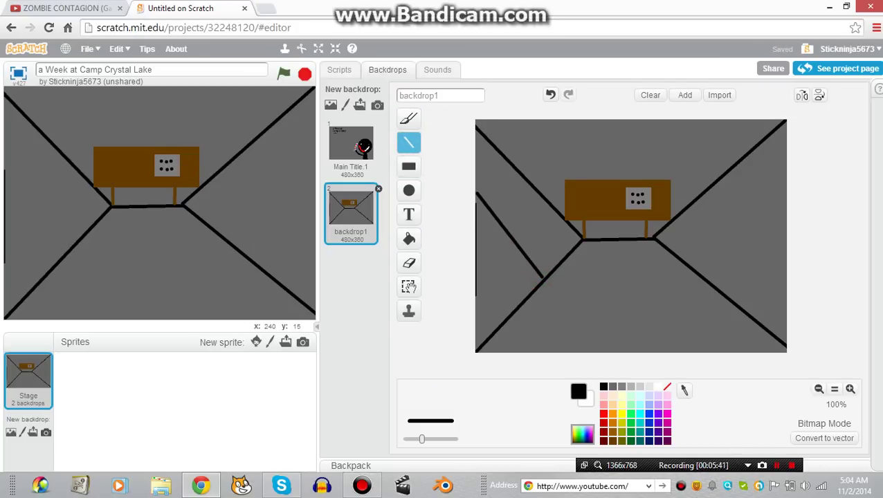
mouse_move(722, 258)
mouse_down()
mouse_move(702, 276)
mouse_move(786, 198)
mouse_up()
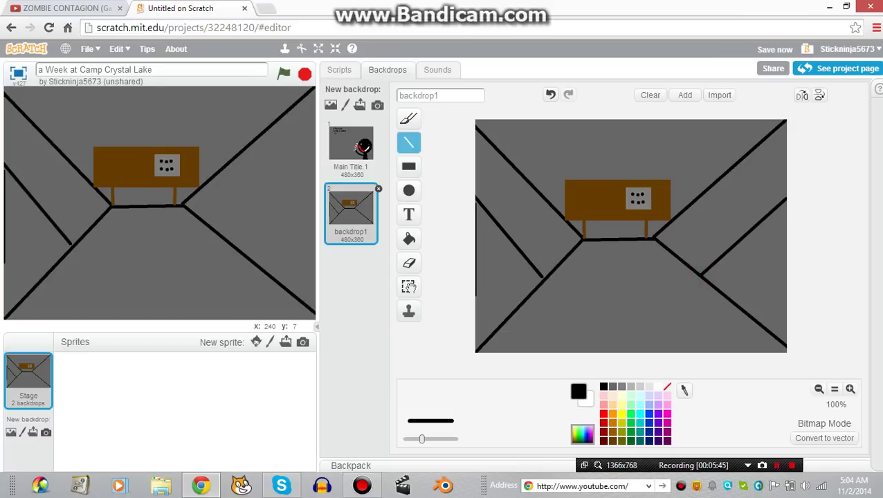
Paint a large rounded black shape beneath the left wall's diagonal line, using the widest brush
click(408, 119)
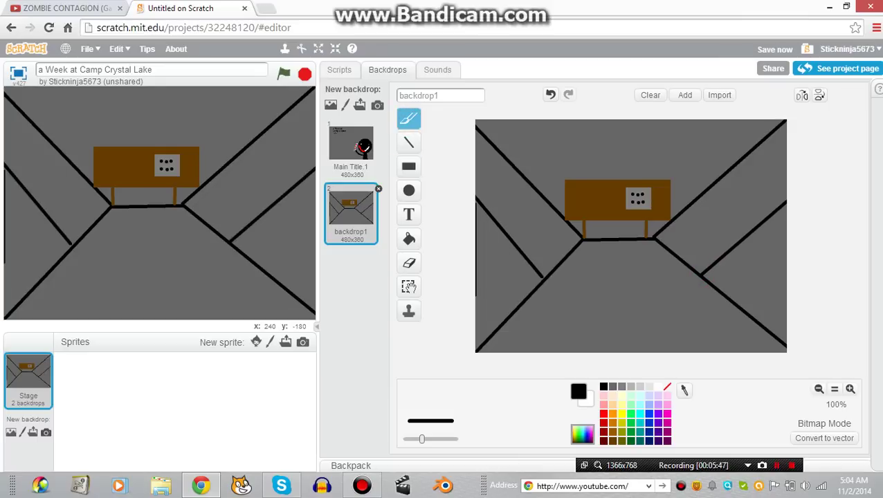
drag(421, 438, 456, 439)
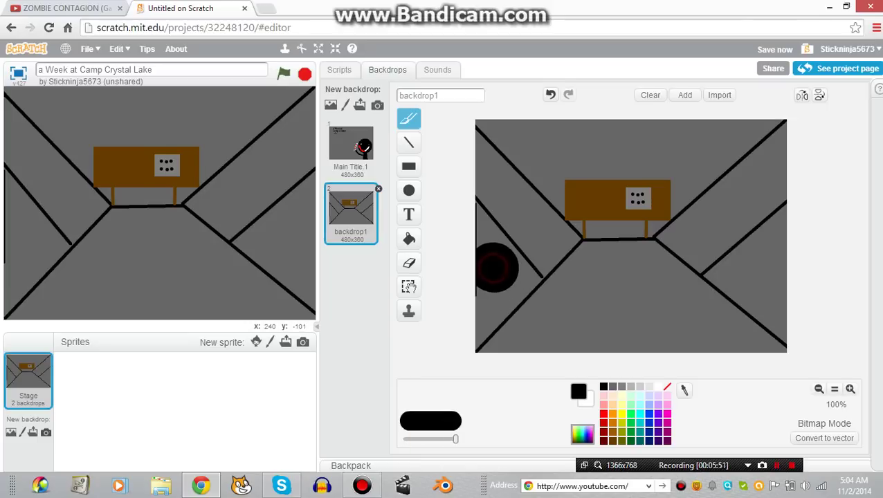
drag(497, 279, 489, 244)
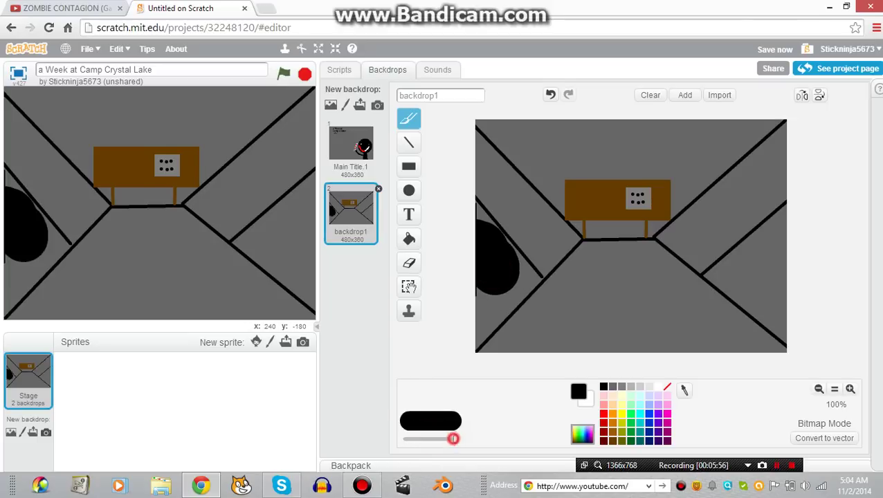
Paint the areas beneath the diagonal lines on both side walls solid black, using a thinner and a wider brush
drag(455, 438, 432, 439)
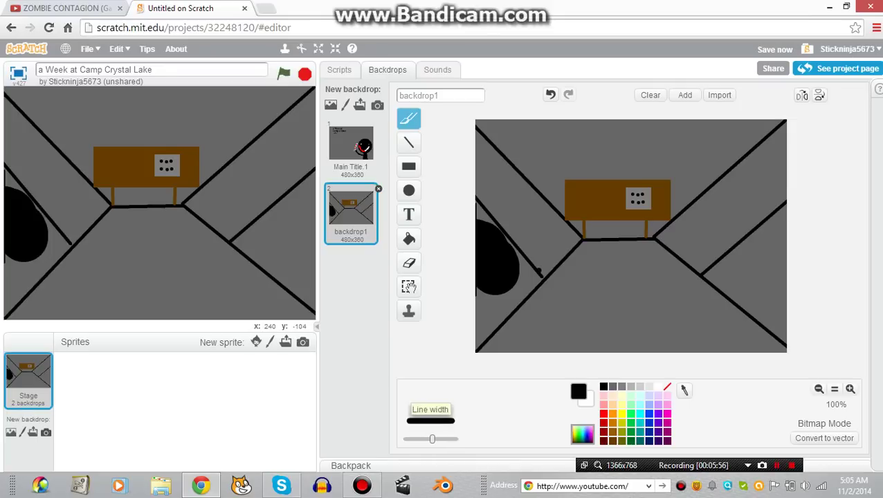
mouse_move(493, 232)
mouse_down()
mouse_move(476, 205)
mouse_move(537, 278)
mouse_up()
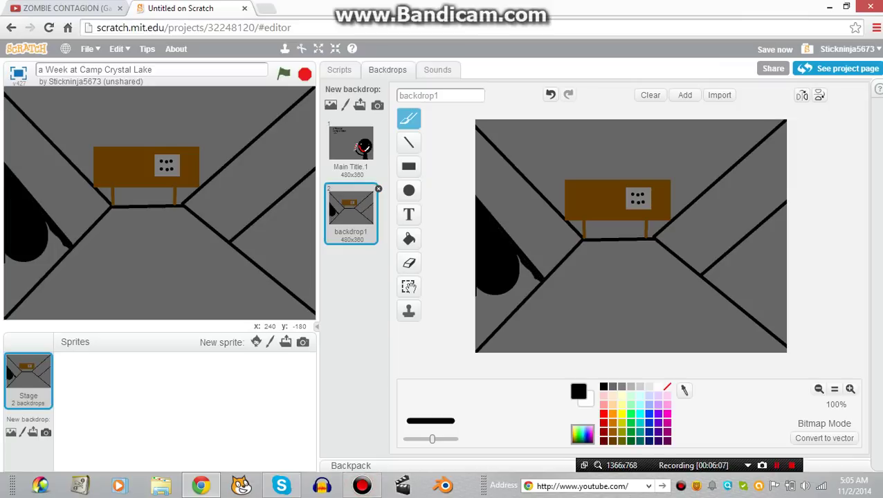
drag(433, 439, 449, 439)
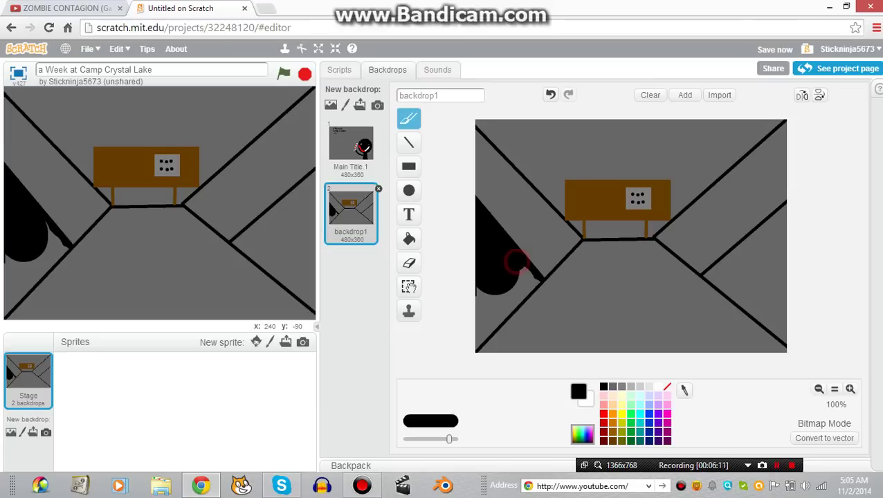
mouse_move(516, 262)
mouse_down()
mouse_move(527, 282)
mouse_move(479, 341)
mouse_move(479, 291)
mouse_move(490, 308)
mouse_move(499, 298)
mouse_up()
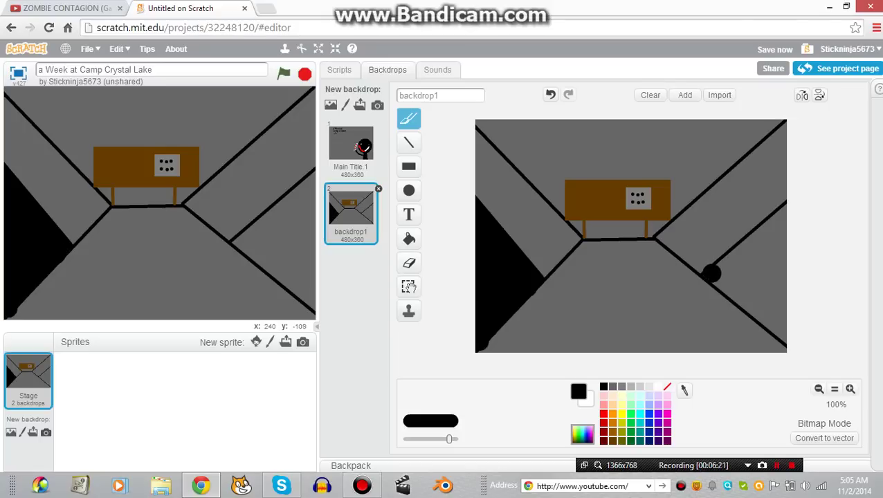
mouse_move(706, 276)
mouse_down()
mouse_move(768, 229)
mouse_move(783, 202)
mouse_move(776, 231)
mouse_move(735, 247)
mouse_move(751, 227)
mouse_move(758, 271)
mouse_move(781, 232)
mouse_move(779, 346)
mouse_move(767, 320)
mouse_move(716, 284)
mouse_move(755, 267)
mouse_move(767, 306)
mouse_move(763, 284)
mouse_up()
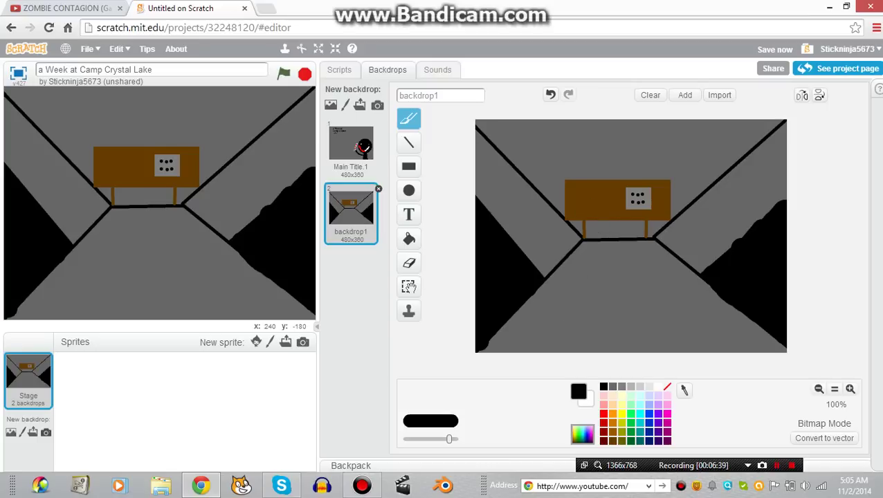
click(355, 145)
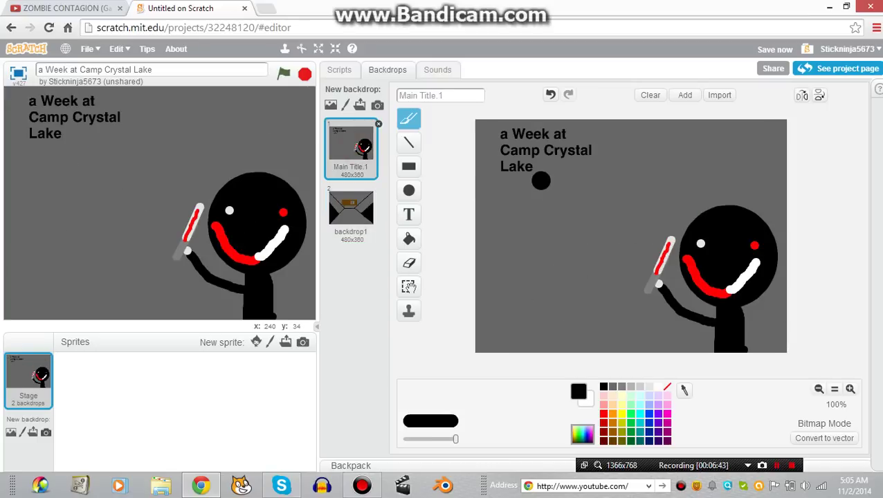
click(409, 142)
click(343, 210)
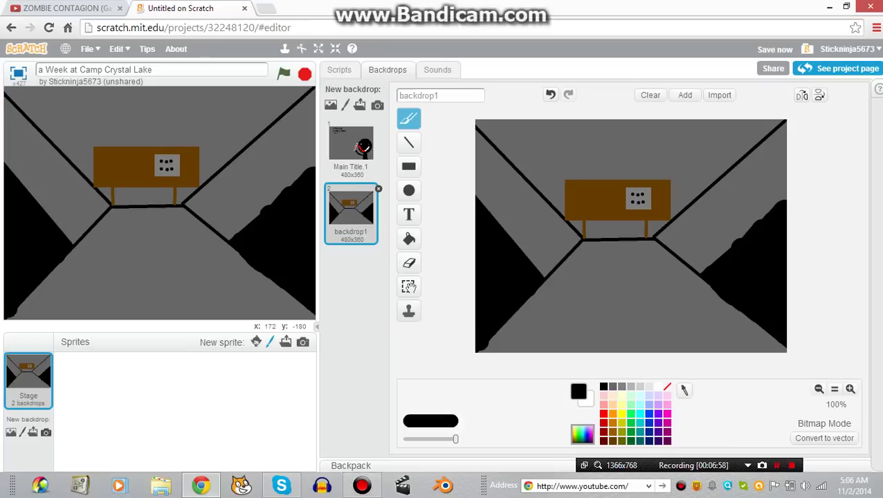
Paint a new sprite consisting of a small red filled rectangle about 31 by 38 pixels
click(270, 342)
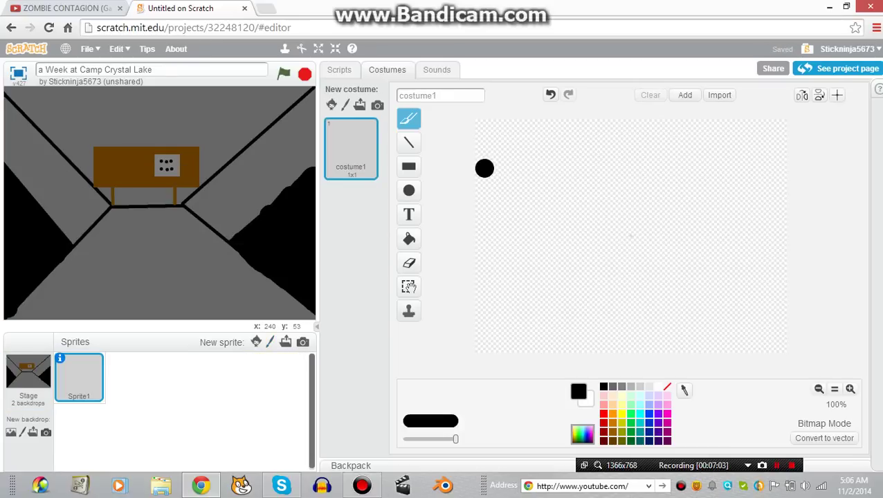
click(408, 166)
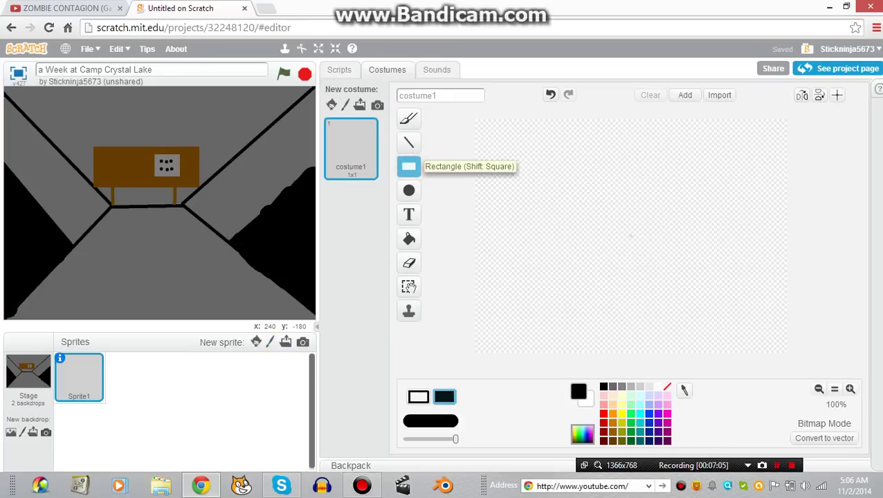
drag(455, 439, 434, 439)
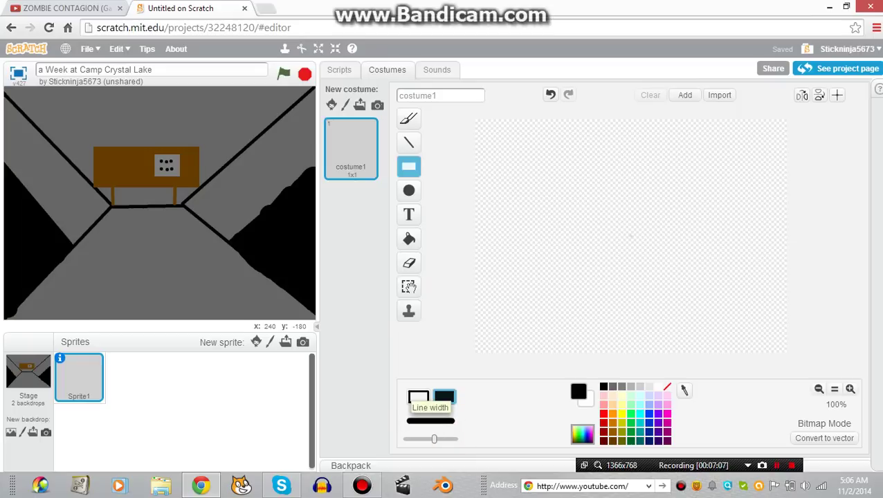
click(613, 386)
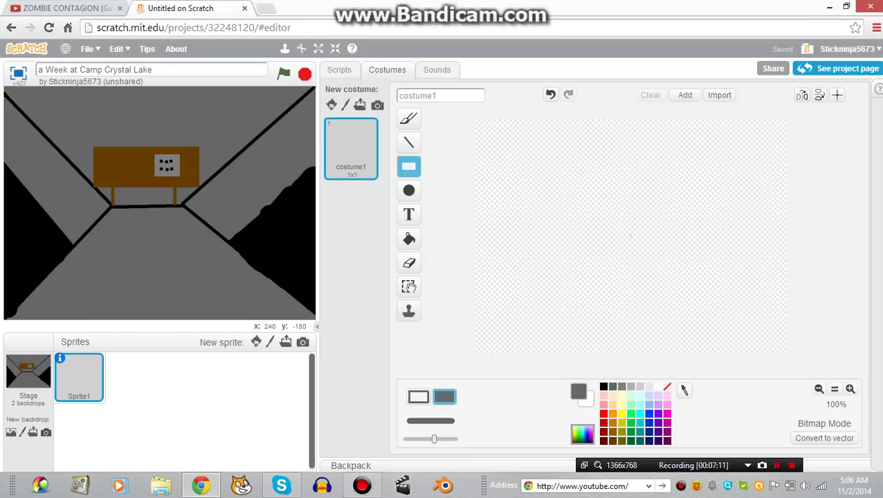
click(604, 414)
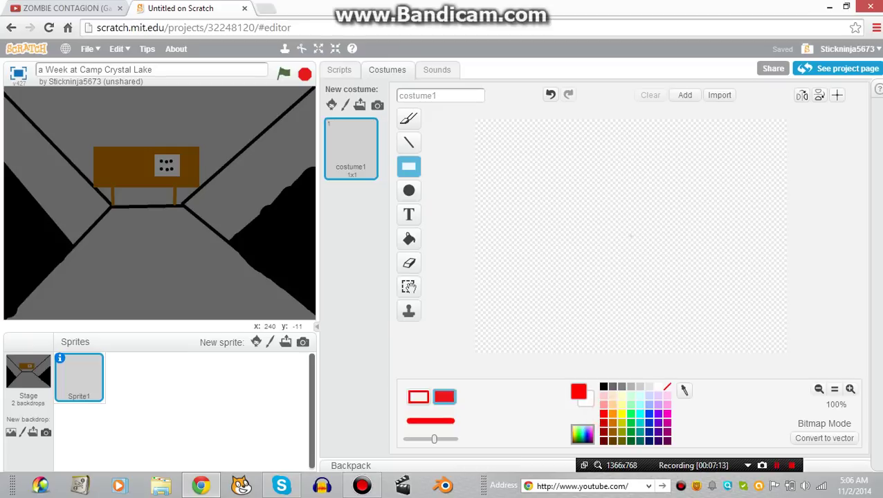
drag(578, 206, 597, 229)
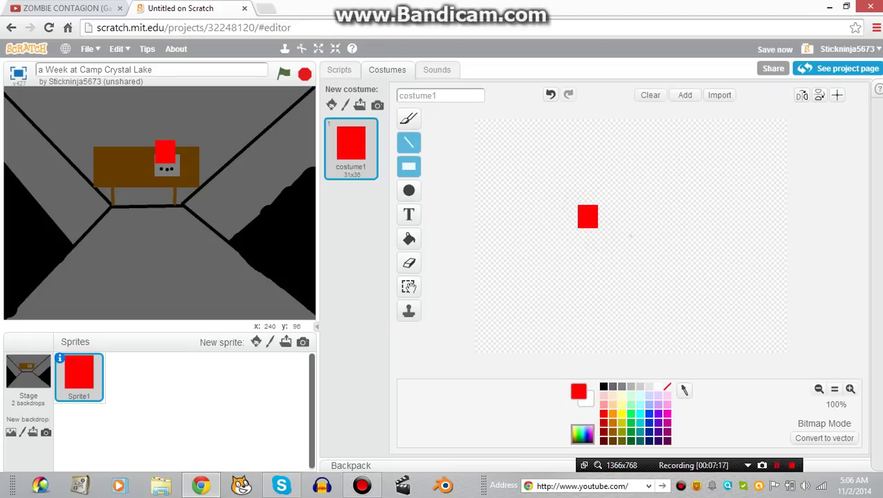
Move the red rectangle sprite from the brown signboard onto the left wall above the black area
click(409, 119)
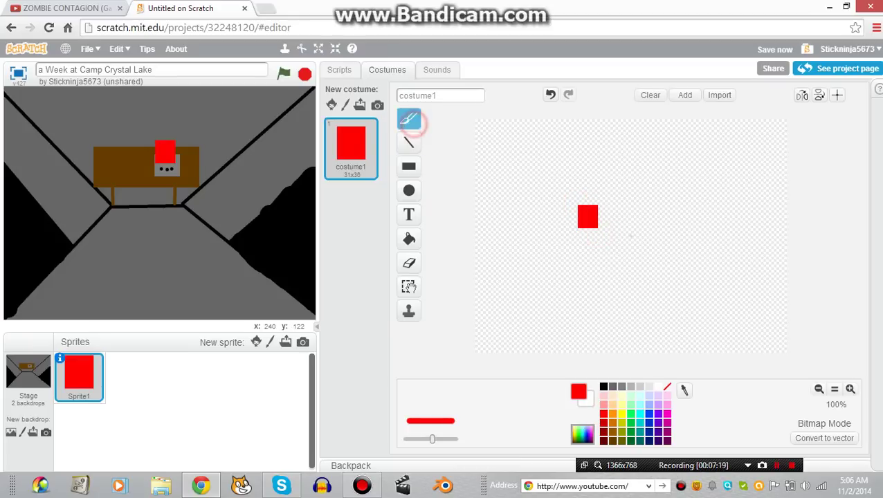
drag(165, 153, 42, 173)
right_click(37, 172)
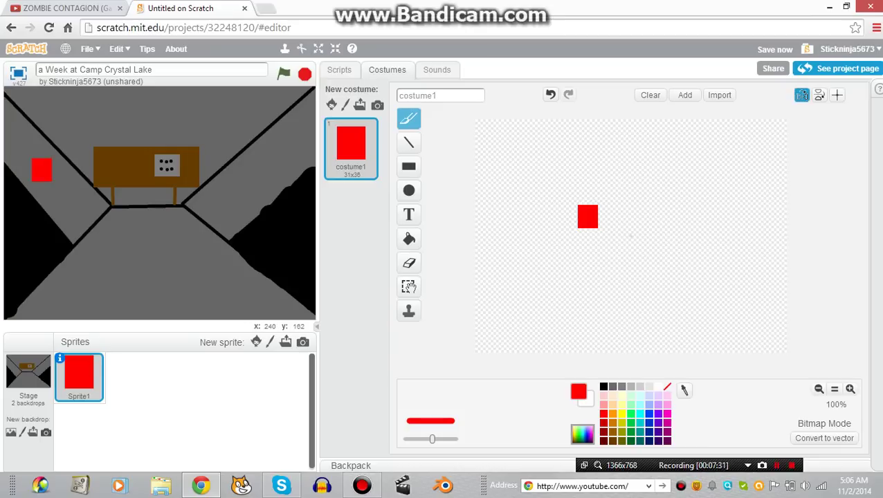
Flip the red rectangle's costume horizontally and vertically, and reposition its sprite on the left wall above the black area
click(802, 95)
click(819, 95)
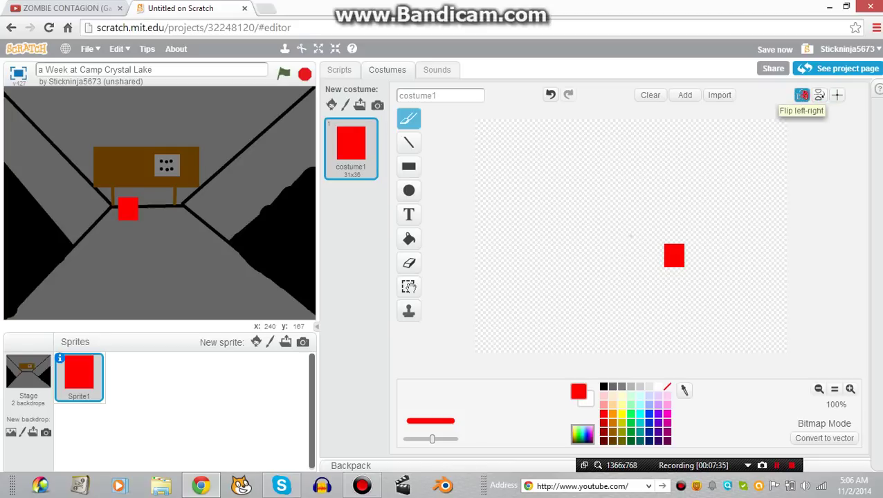
click(801, 95)
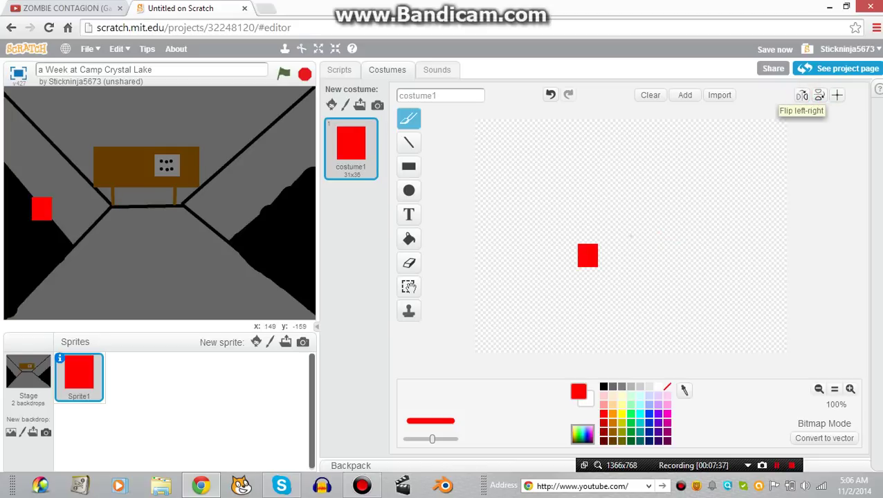
drag(43, 207, 45, 178)
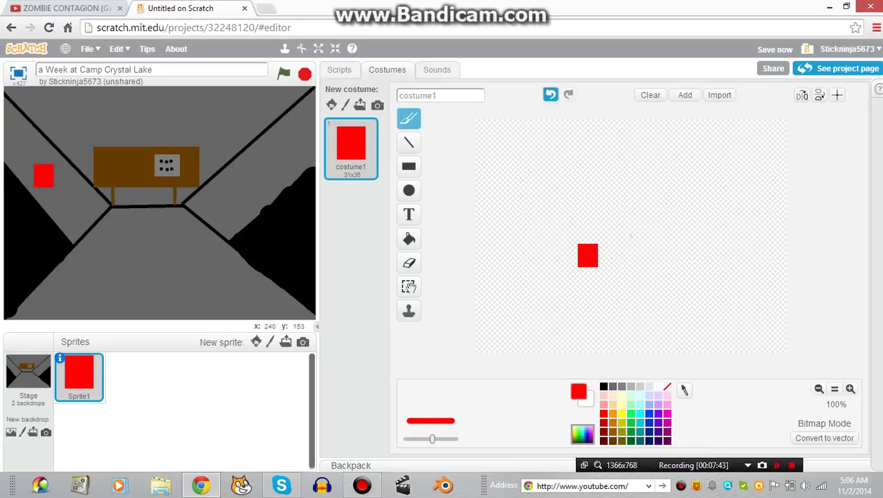
click(550, 95)
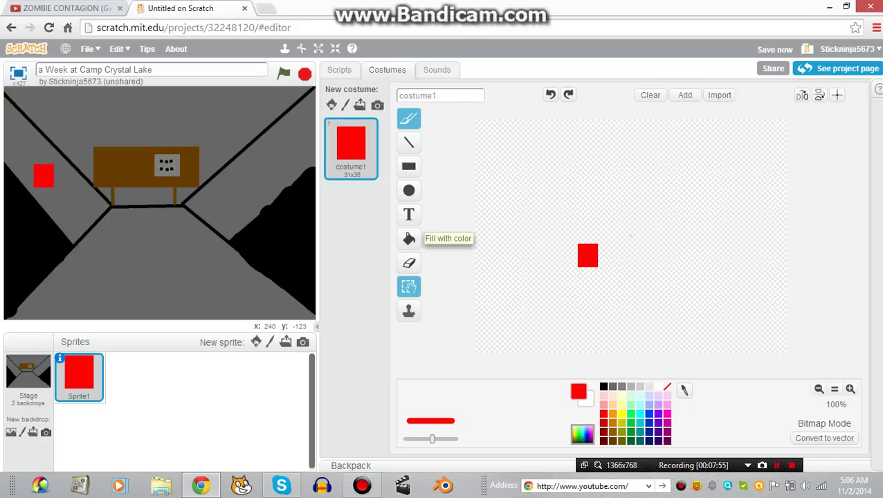
Fill the first sprite's red rectangle with bright green
click(408, 238)
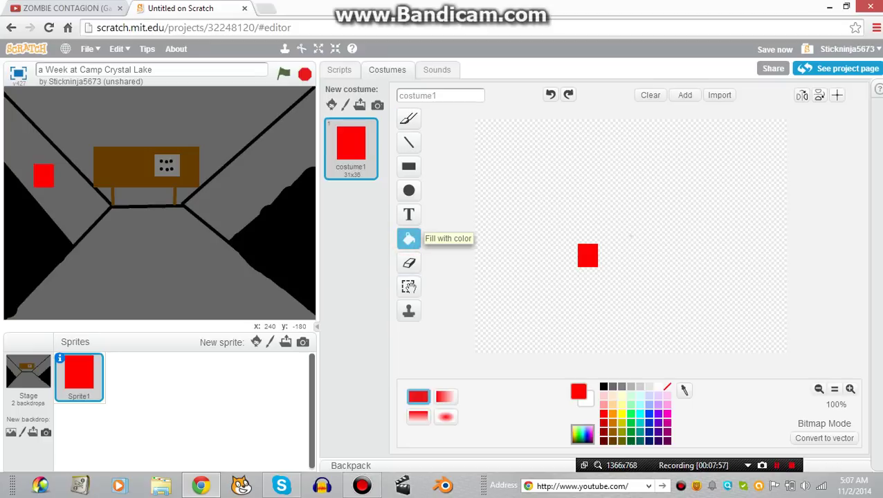
click(630, 414)
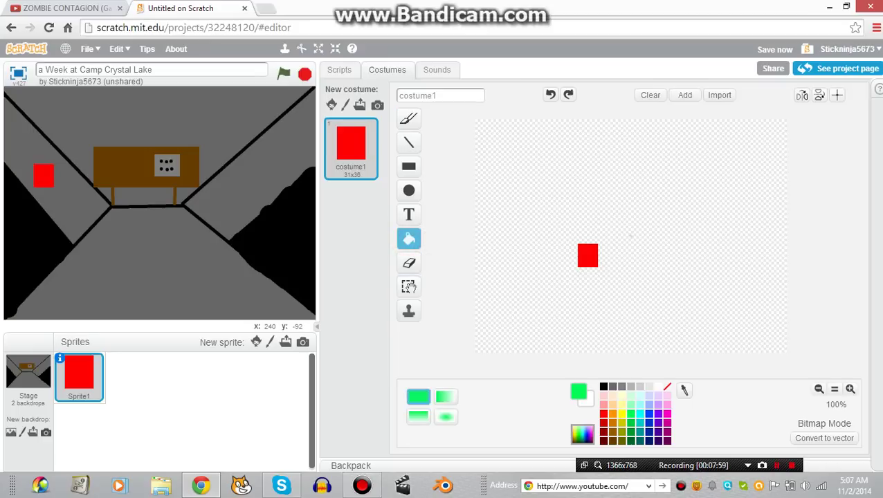
click(588, 255)
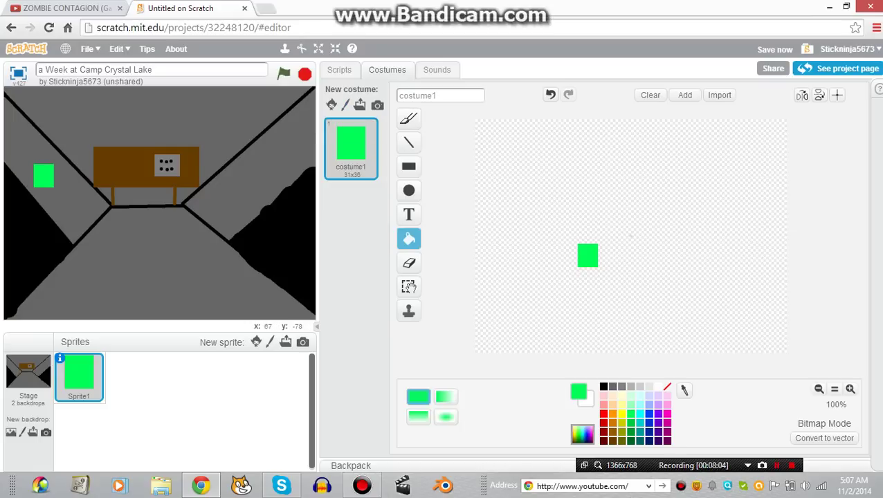
Paint a second sprite consisting of a small red filled rectangle about 35 by 39 pixels
click(270, 342)
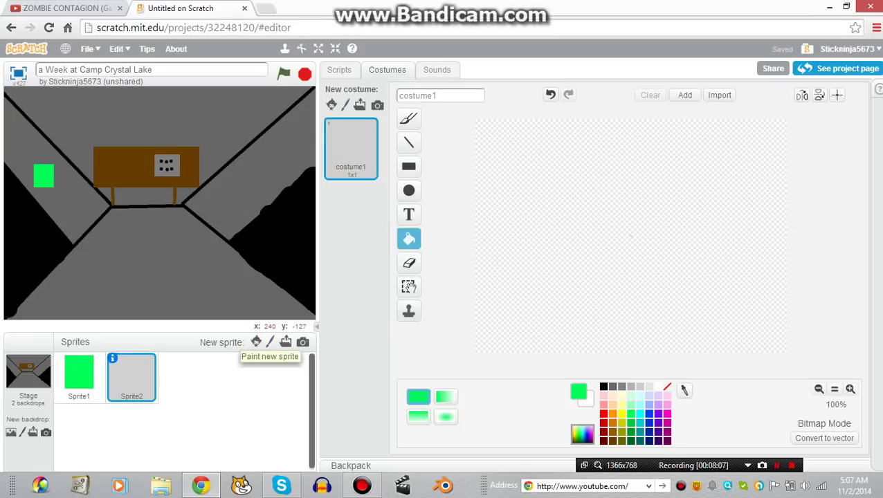
click(408, 166)
click(603, 413)
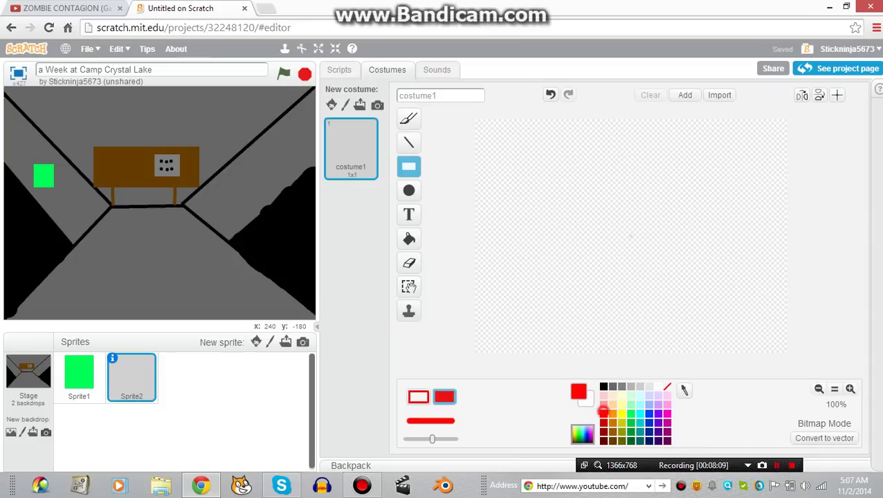
drag(573, 222, 600, 248)
Place the second sprite's red rectangle on the left wall, diagonally below the green one
click(408, 119)
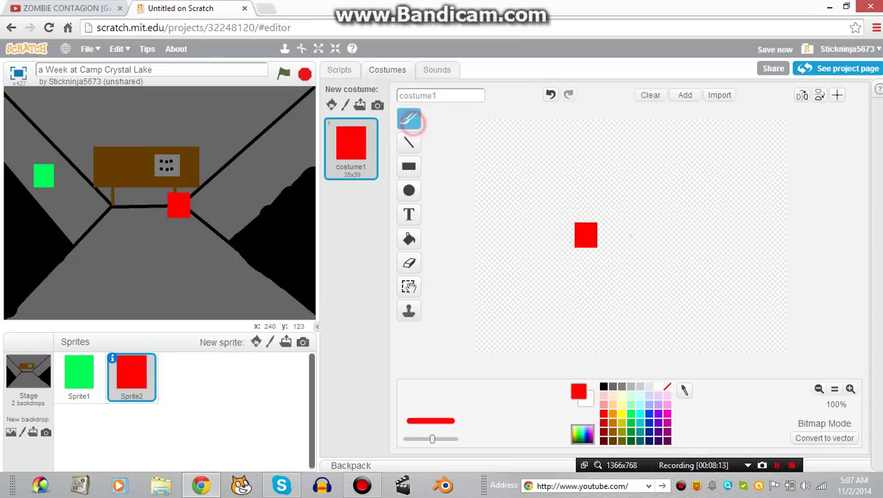
drag(191, 198, 67, 207)
right_click(67, 207)
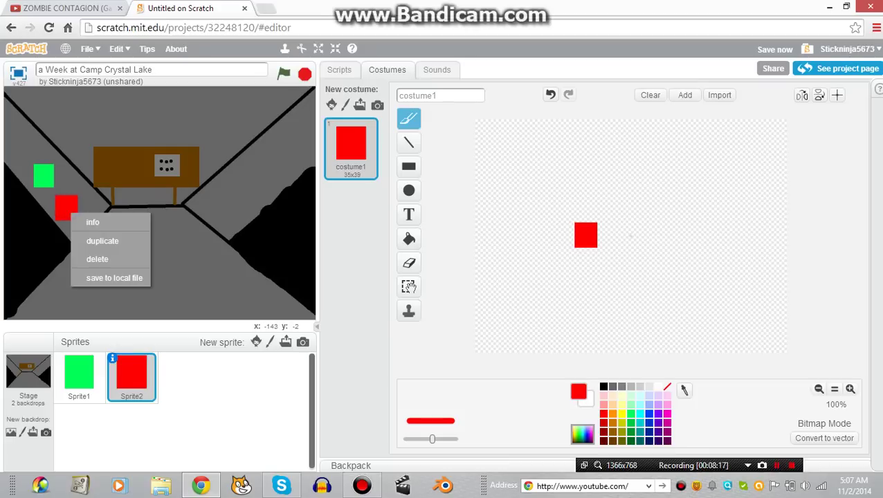
click(126, 230)
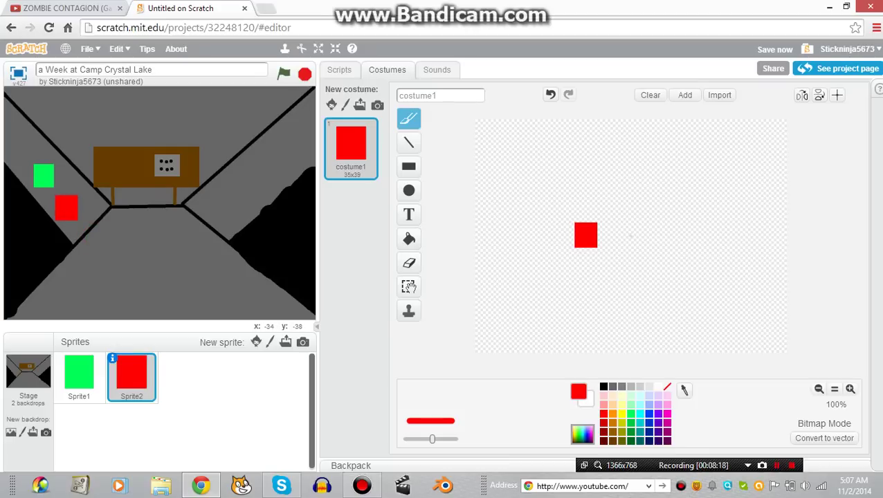
mouse_move(72, 215)
mouse_down()
mouse_move(154, 225)
mouse_move(186, 213)
mouse_move(80, 210)
mouse_move(78, 217)
mouse_up()
right_click(82, 223)
click(115, 266)
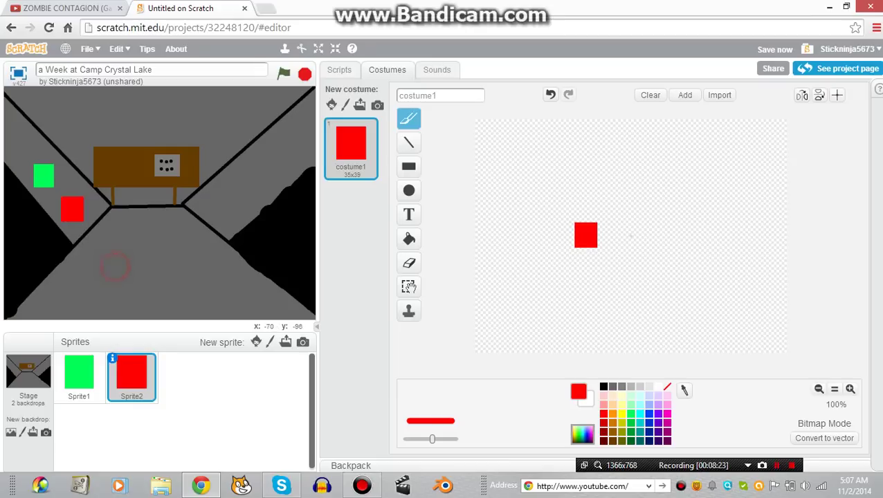
right_click(47, 191)
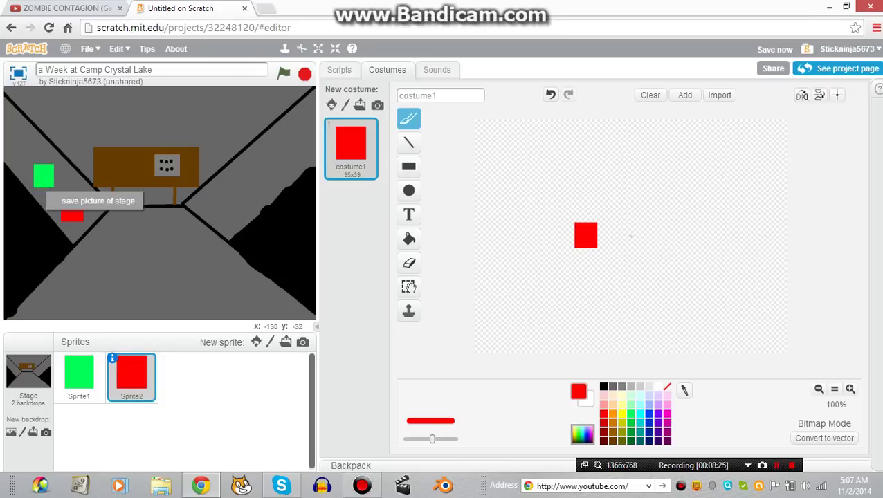
right_click(77, 231)
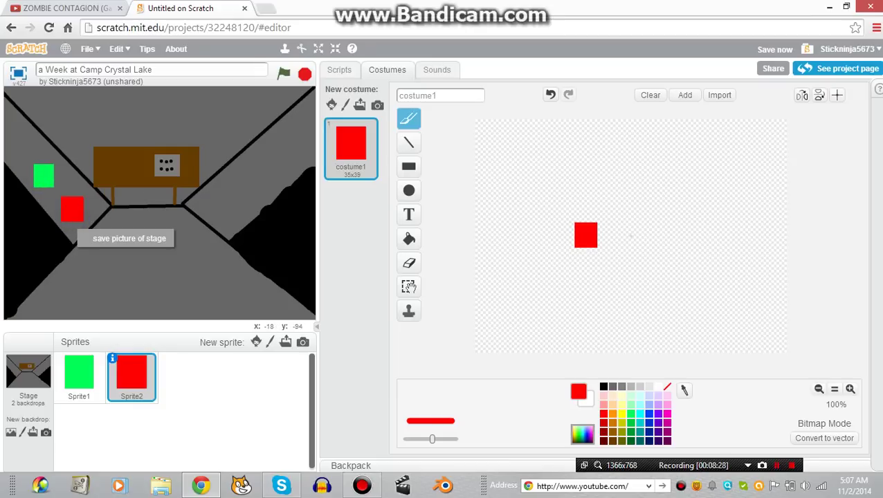
click(207, 276)
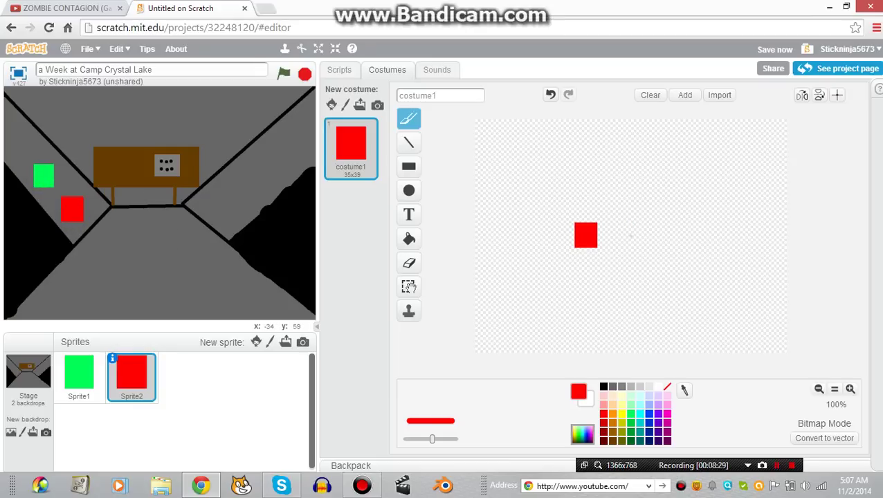
Duplicate the red rectangle sprite and place the copy on the right wall, near the corridor's far end
right_click(84, 207)
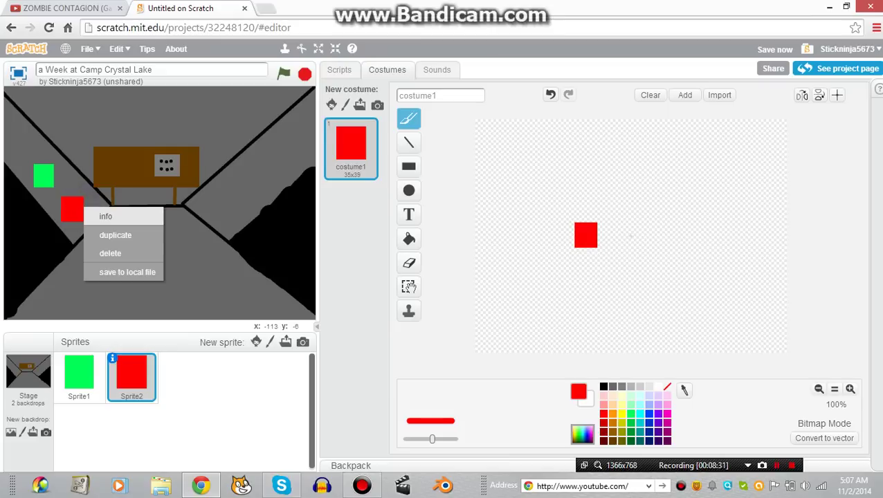
click(109, 235)
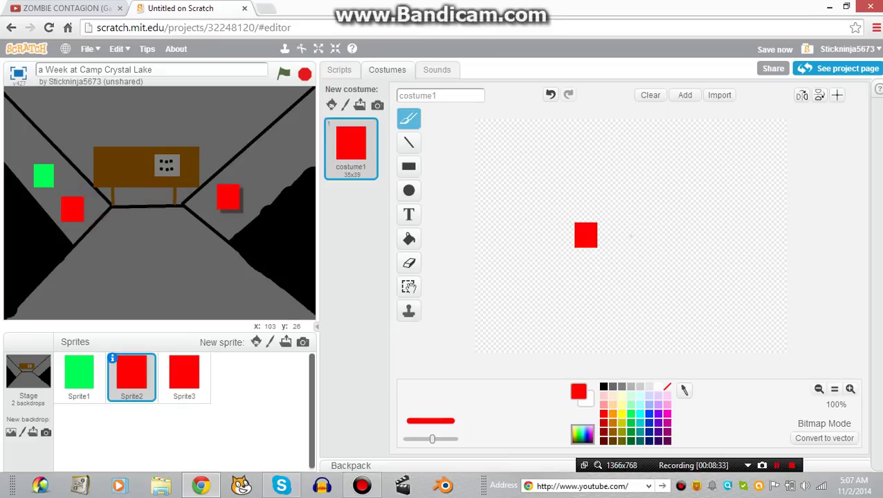
click(233, 198)
Duplicate the green rectangle sprite and place the copy on the right wall, diagonally above the red one
right_click(44, 184)
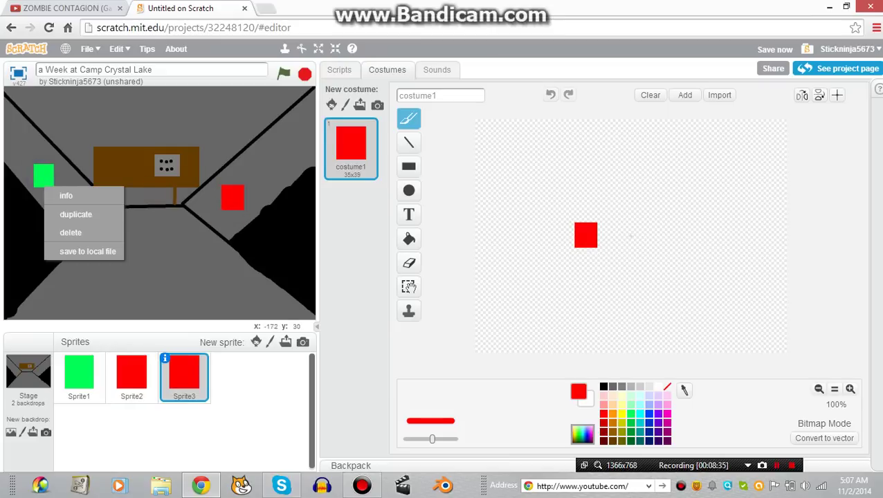
click(70, 214)
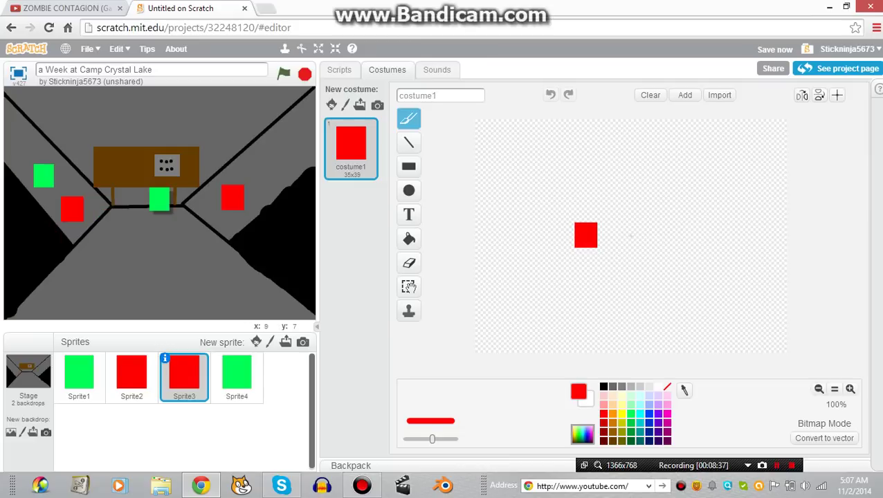
click(269, 164)
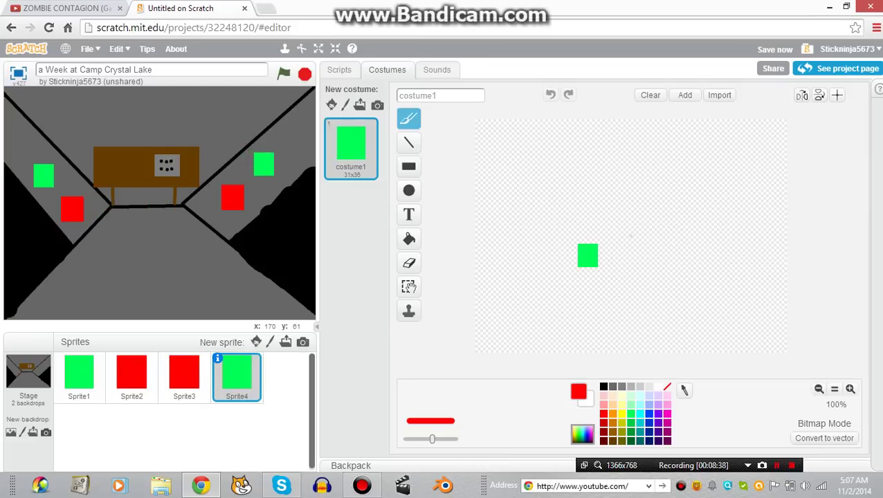